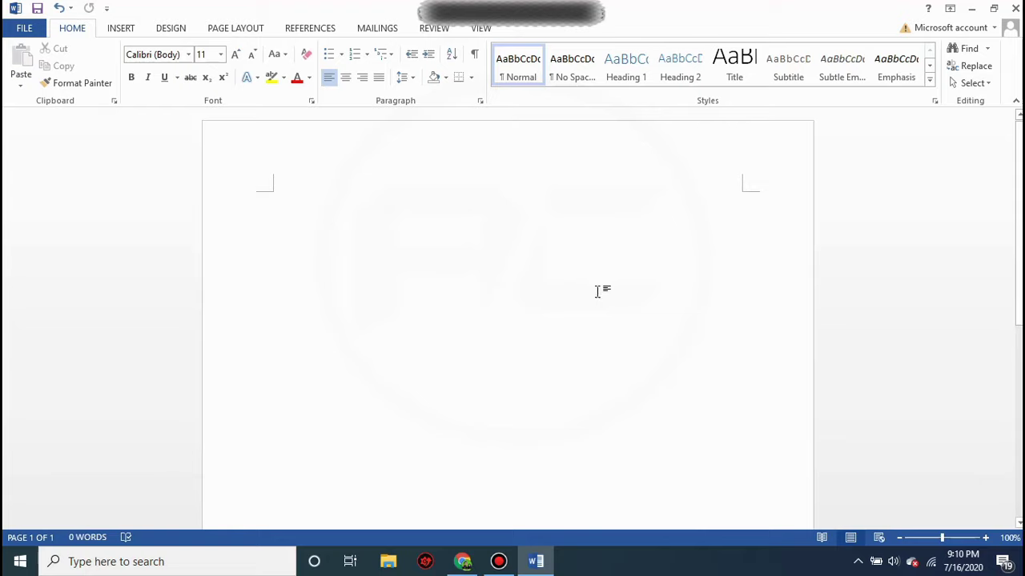
# - Close the Word document and discard its unsaved changes
pyautogui.hotkey('ctrl', 'z')
pyautogui.write('fvhgvmp')
pyautogui.click(1015, 8)
pyautogui.click(520, 310)
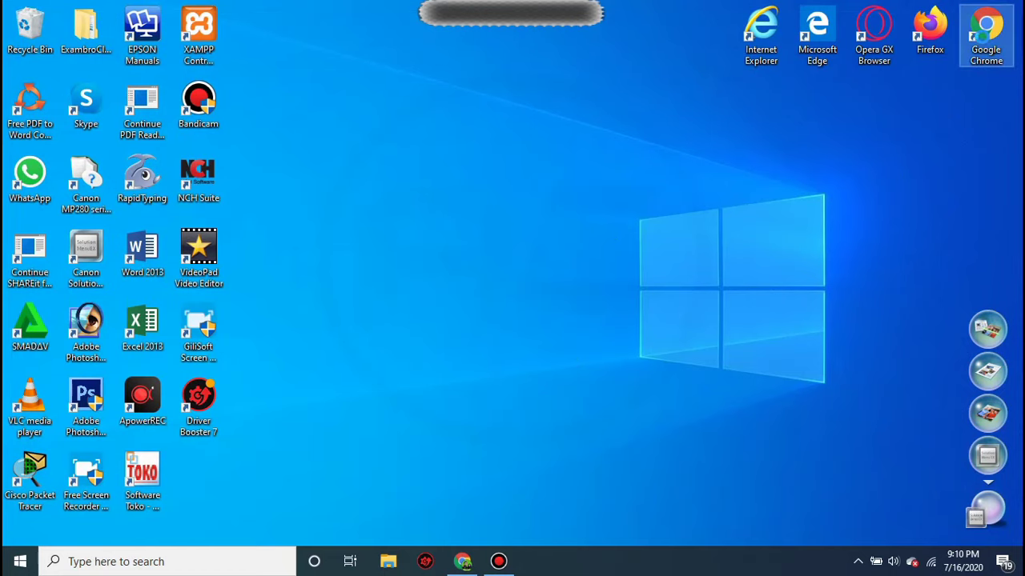
# - View the available Wi-Fi networks and the current connection, and close the network list
pyautogui.rightClick(985, 44)
pyautogui.click(965, 51)
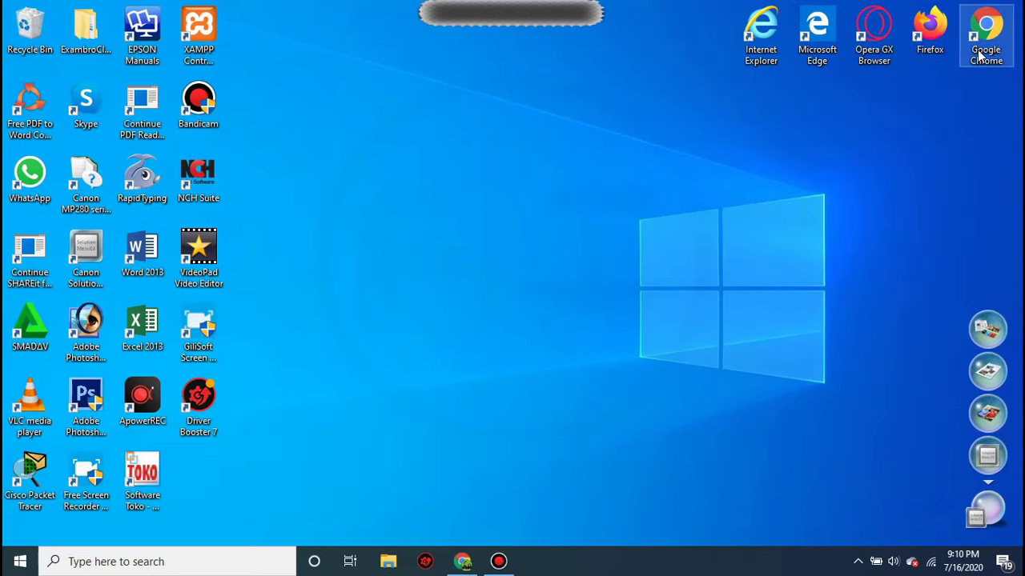
pyautogui.click(934, 564)
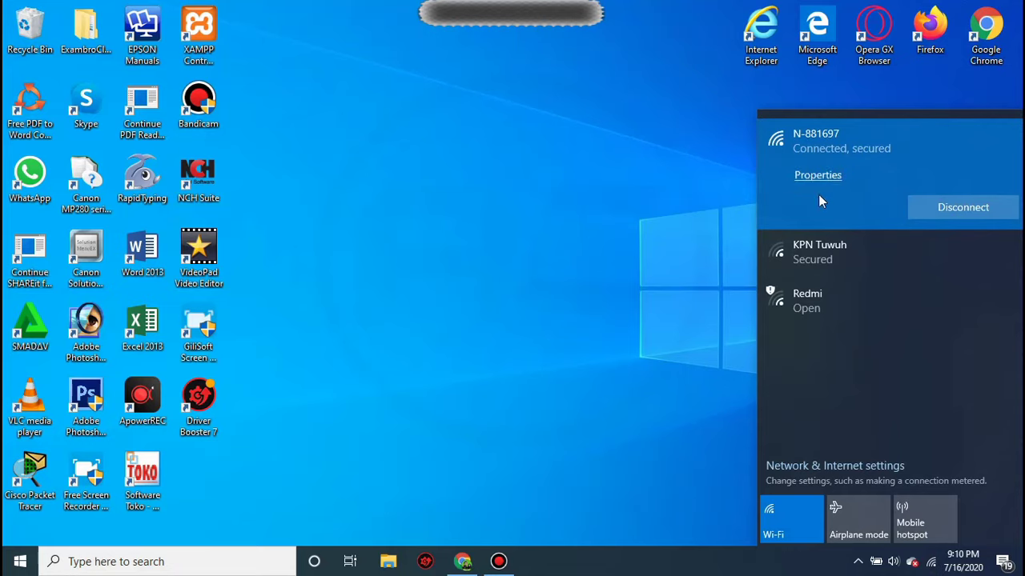
pyautogui.click(934, 563)
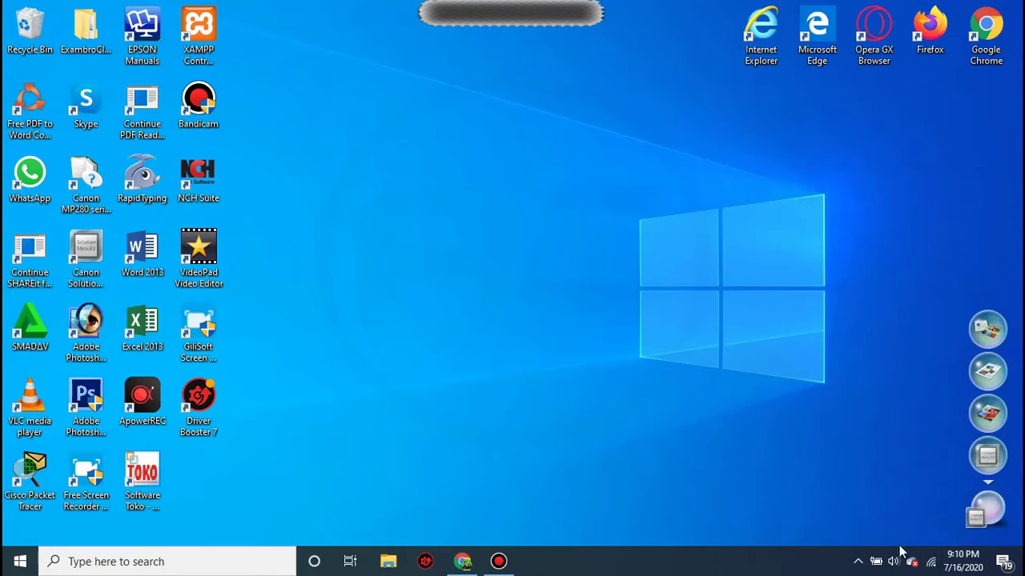
# - Launch Google Chrome and open the bookmarked YouTube site
pyautogui.doubleClick(991, 41)
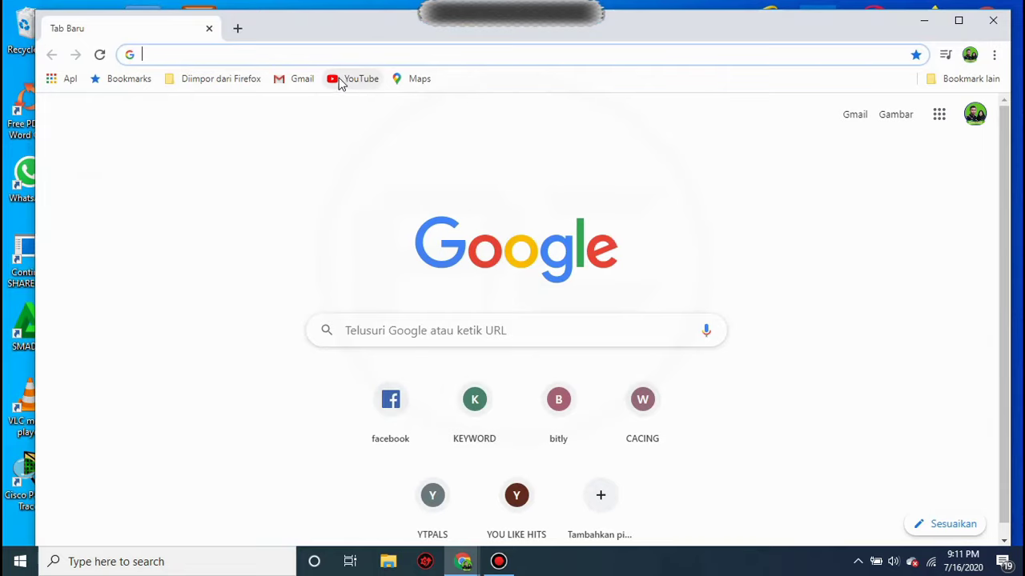
pyautogui.click(353, 83)
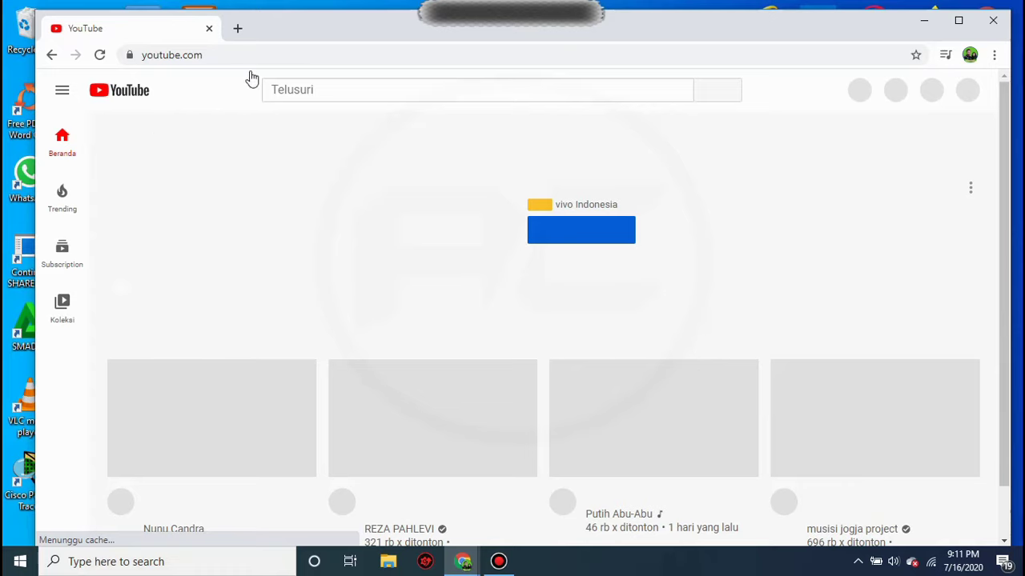
# - Load facebook.com in a new browser tab, and minimize the browser after looking through the feed
pyautogui.click(239, 30)
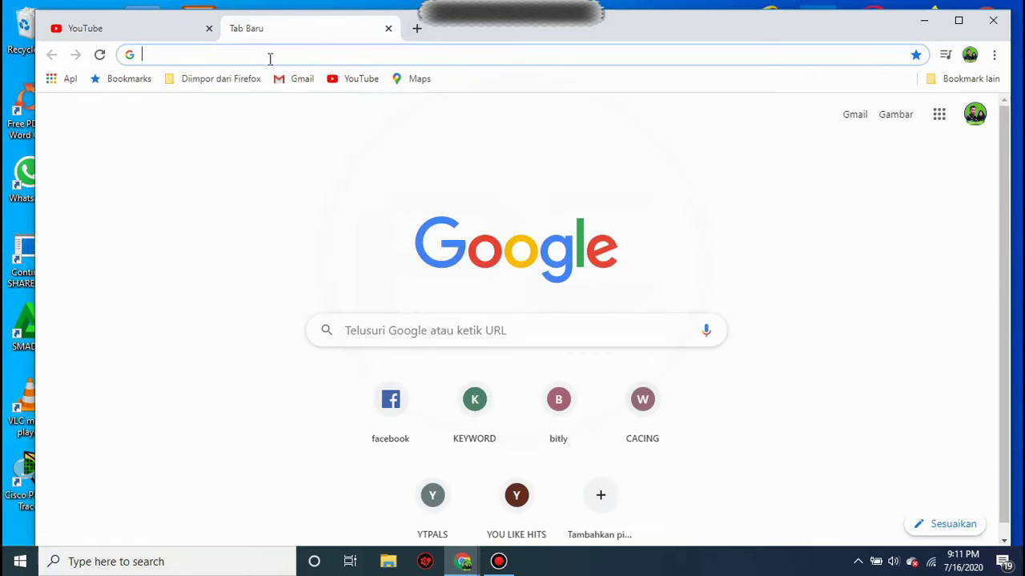
pyautogui.write('fa')
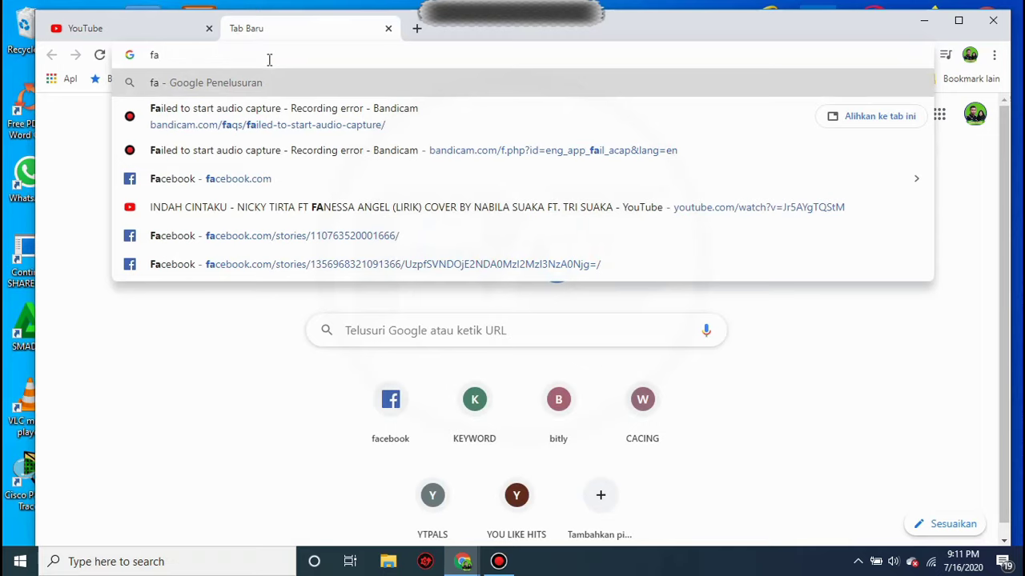
pyautogui.write('cee')
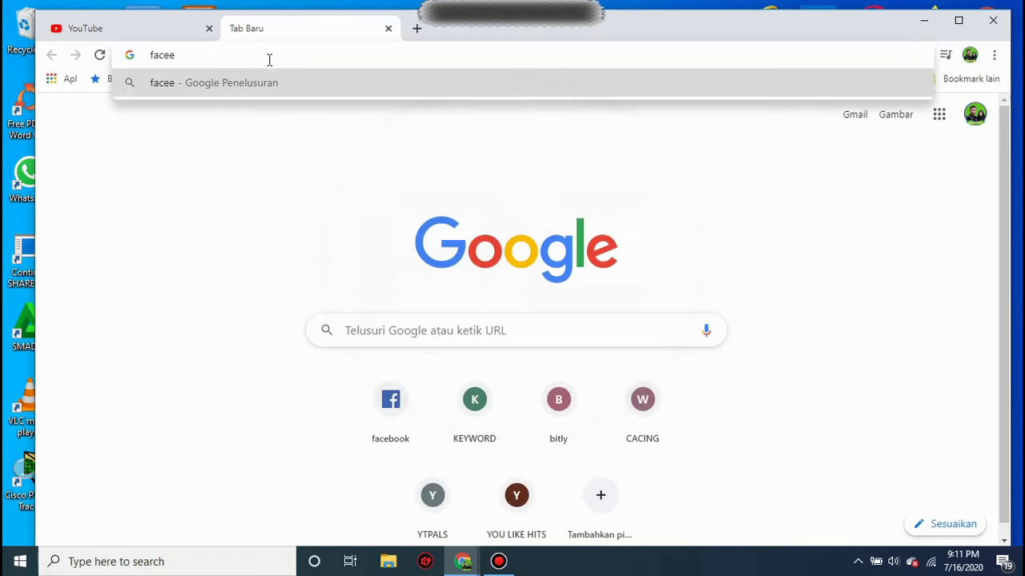
pyautogui.press('BackSpace')
pyautogui.write('book')
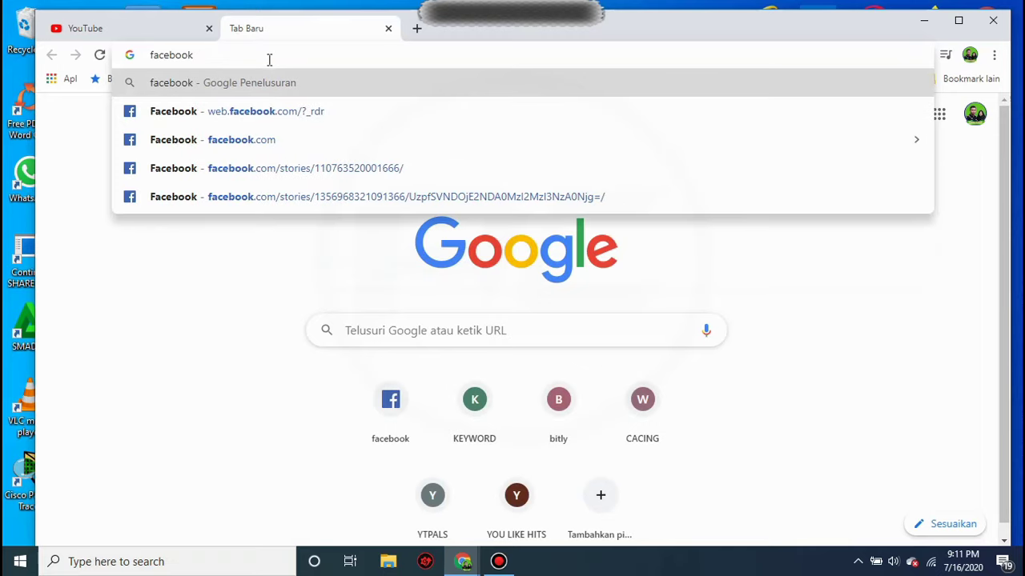
pyautogui.write('.com')
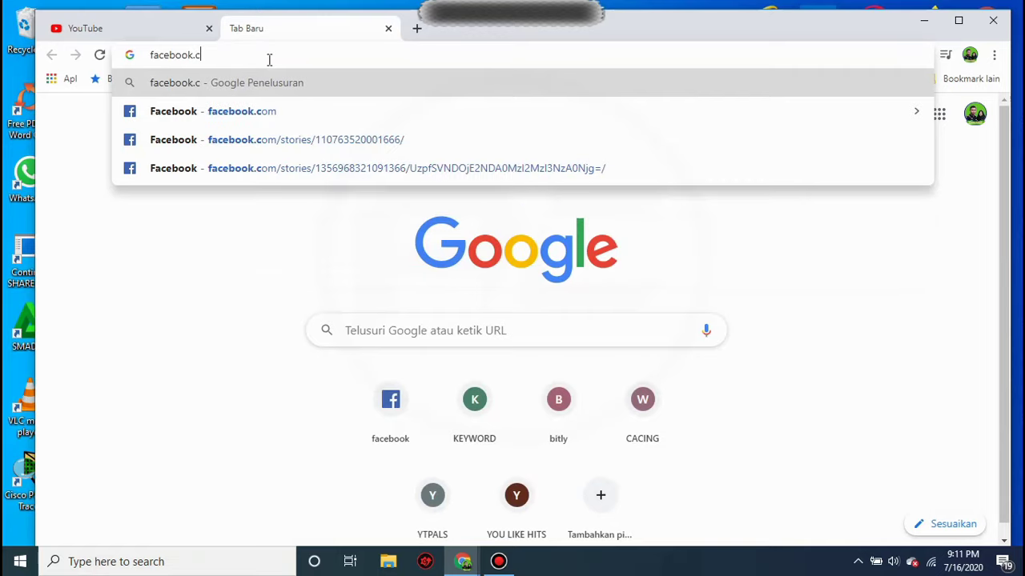
pyautogui.press('Return')
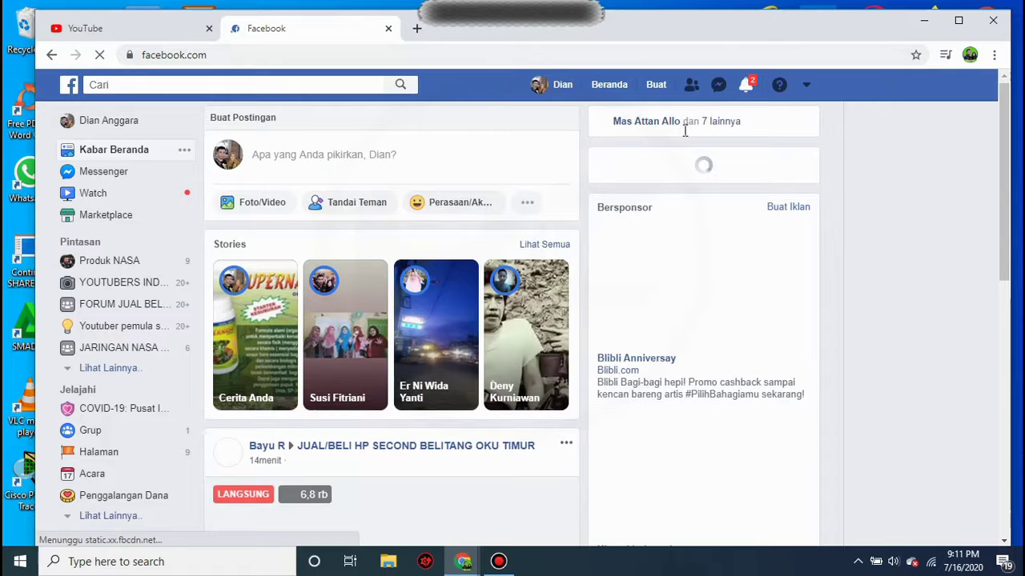
pyautogui.scroll(-10, 642, 179)
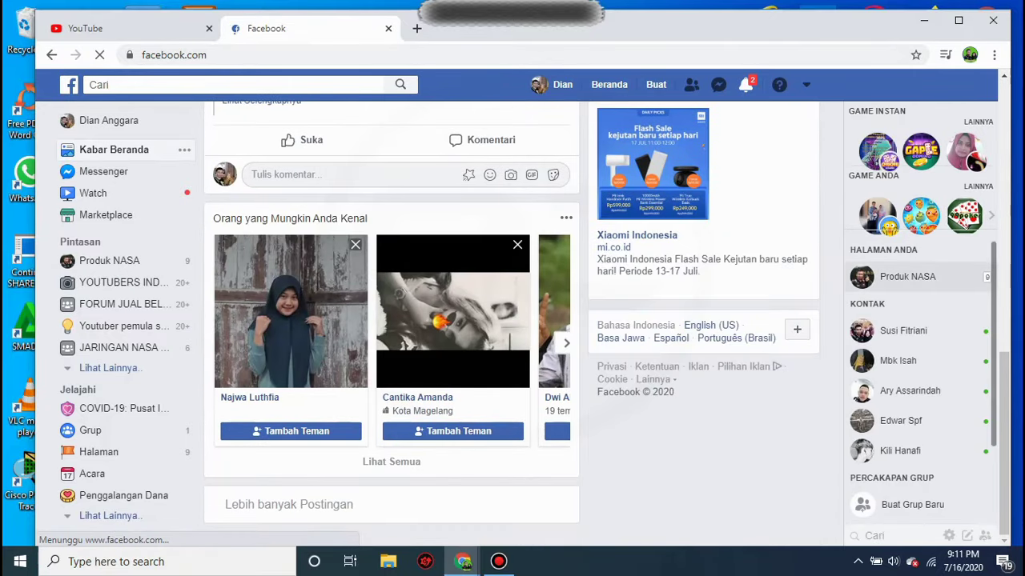
pyautogui.click(923, 20)
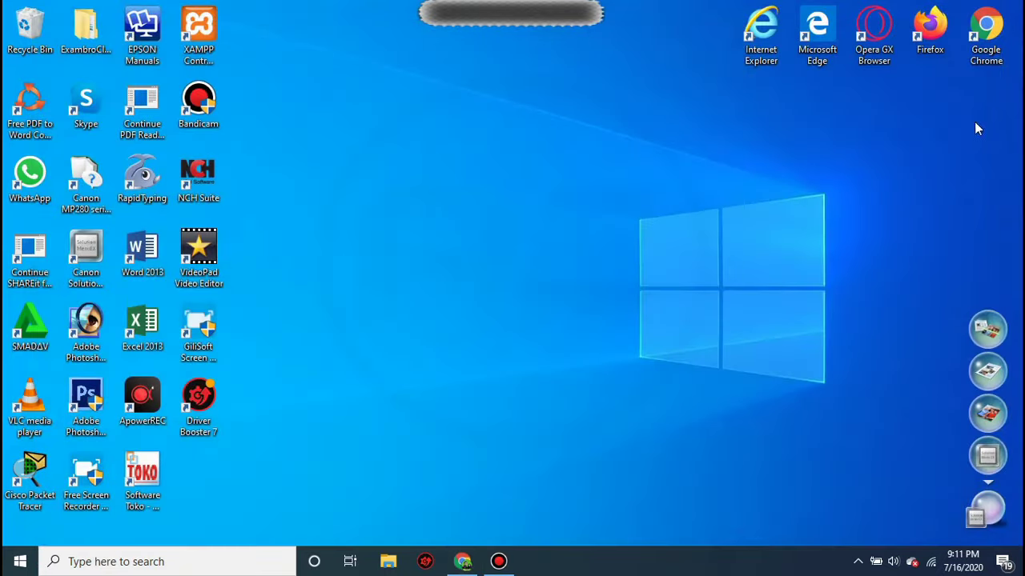
# - Check the Wi-Fi connection status once more and return to the empty desktop
pyautogui.click(932, 564)
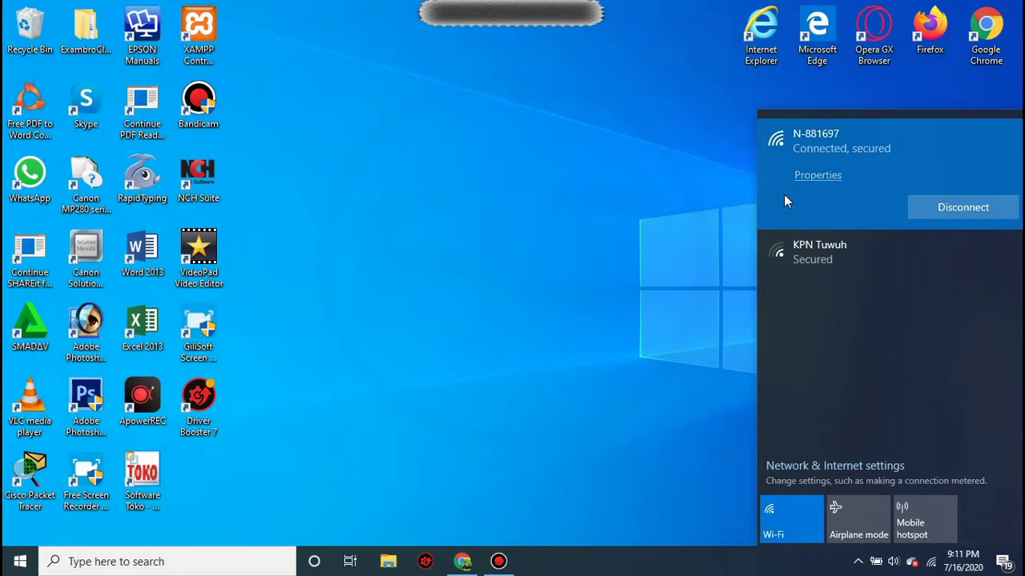
pyautogui.click(386, 217)
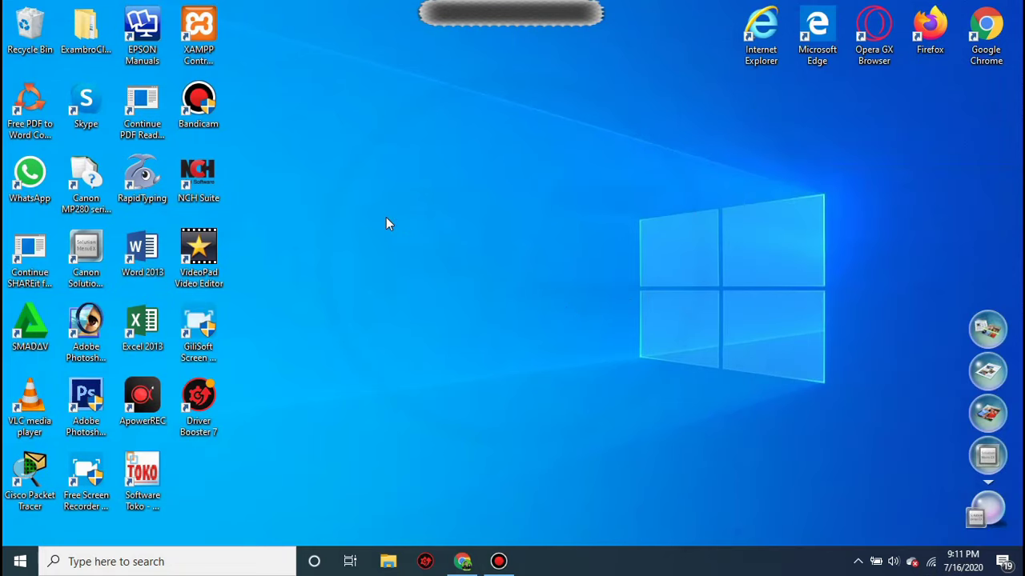
pyautogui.rightClick(386, 217)
pyautogui.click(674, 415)
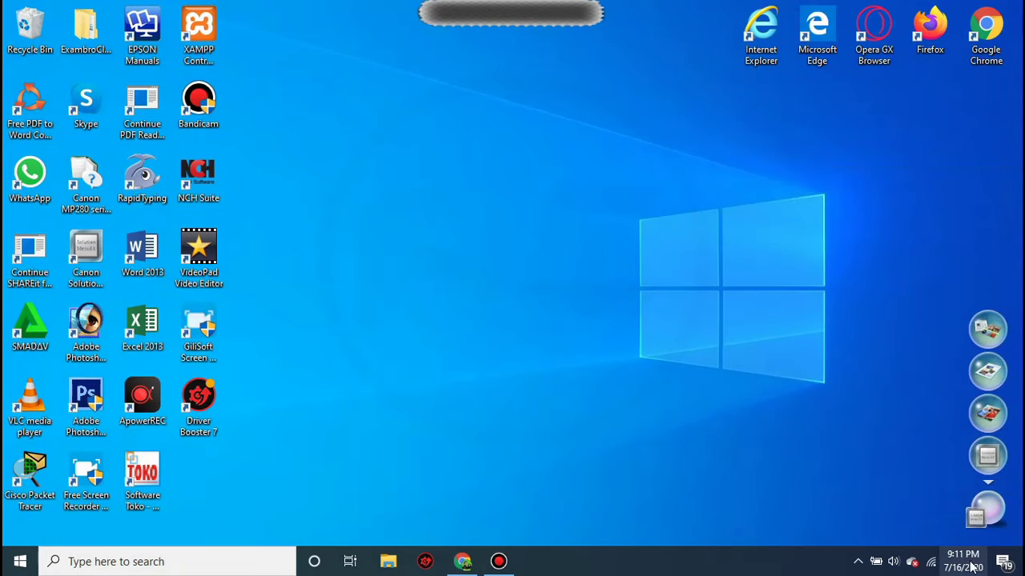
# - Display the system date, clock and monthly calendar, and close the calendar
pyautogui.moveTo(973, 566)
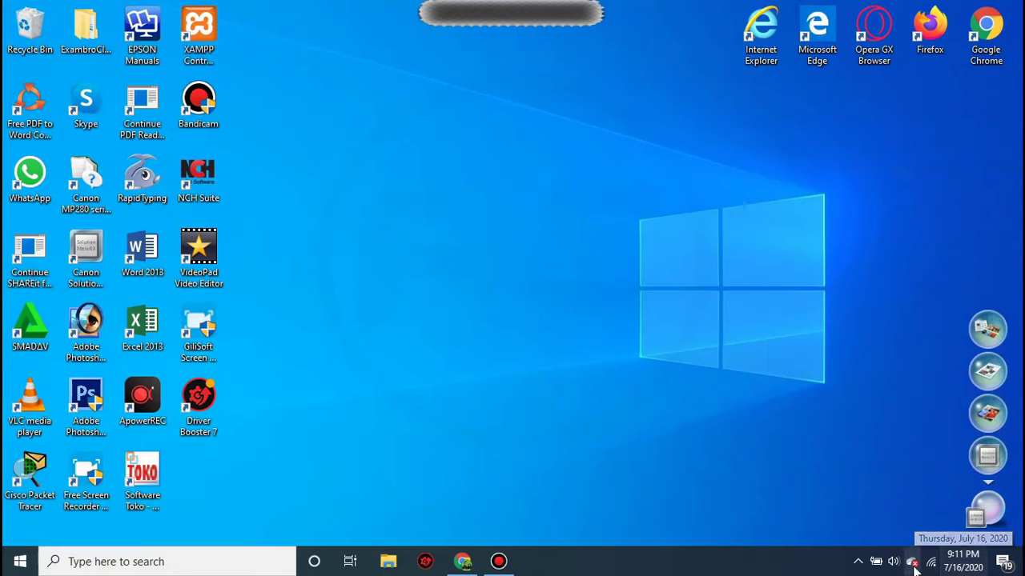
pyautogui.press('super+alt+d')
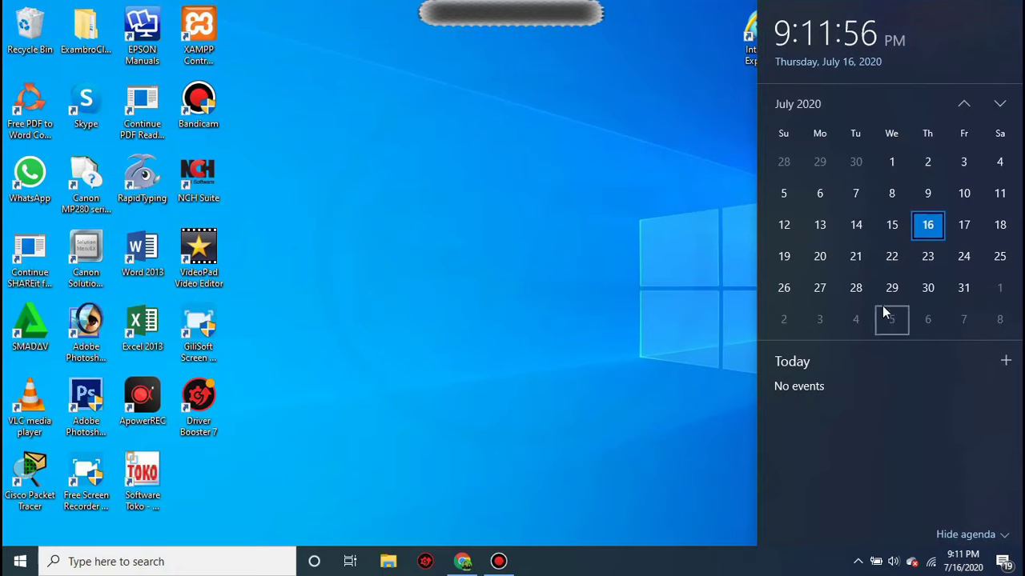
pyautogui.click(962, 560)
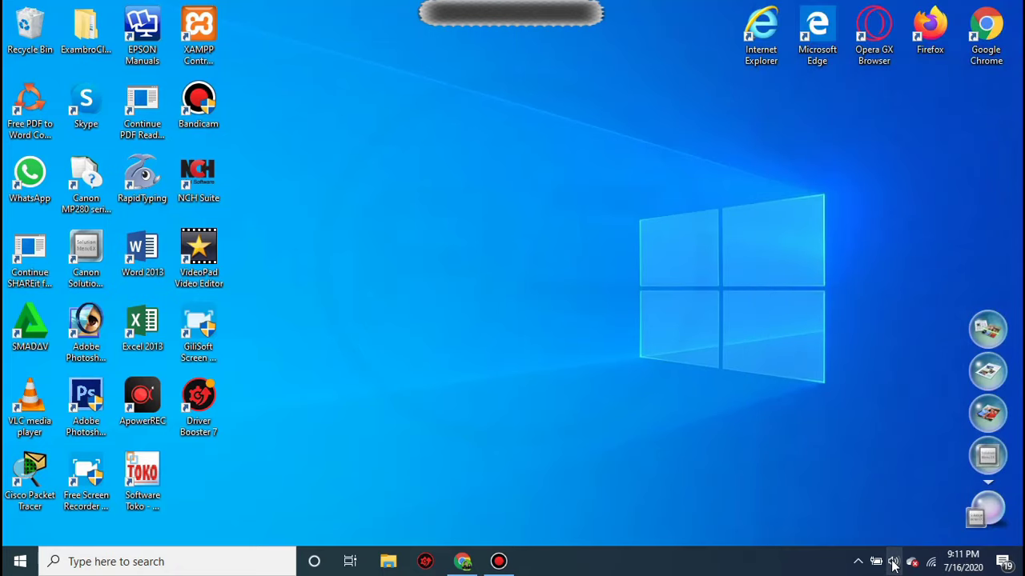
# - Set the speaker volume to 100 and close the volume control
pyautogui.click(893, 562)
pyautogui.moveTo(871, 526); pyautogui.dragTo(980, 535)
pyautogui.click(941, 526)
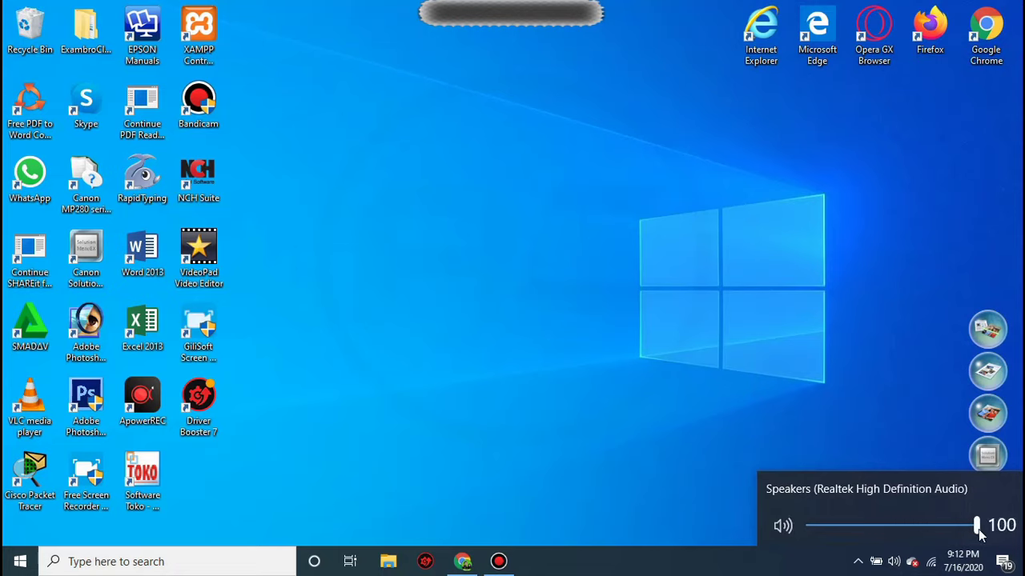
pyautogui.click(883, 563)
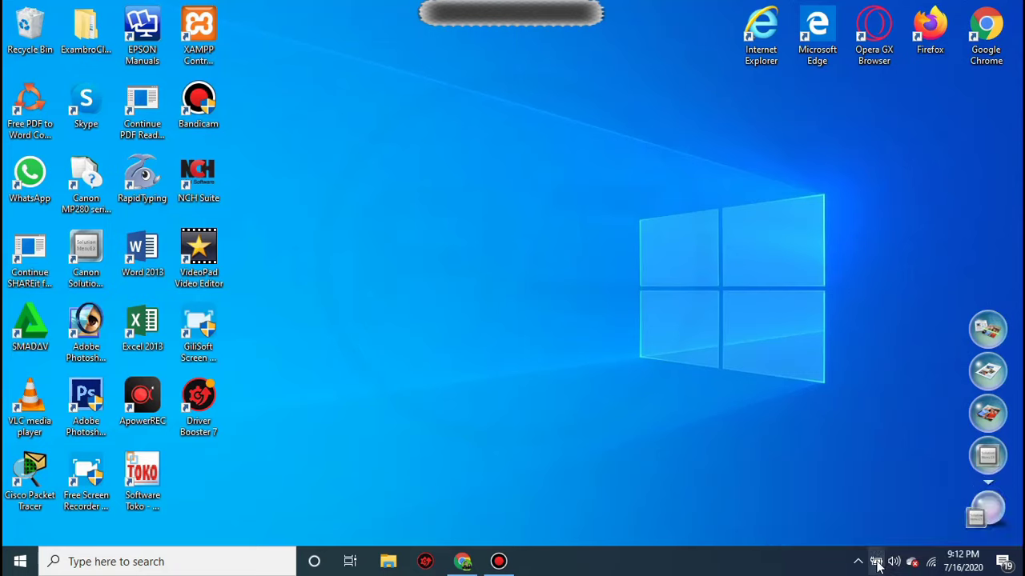
# - Inspect the battery level and power mode, and look at the hidden notification area icons
pyautogui.click(883, 562)
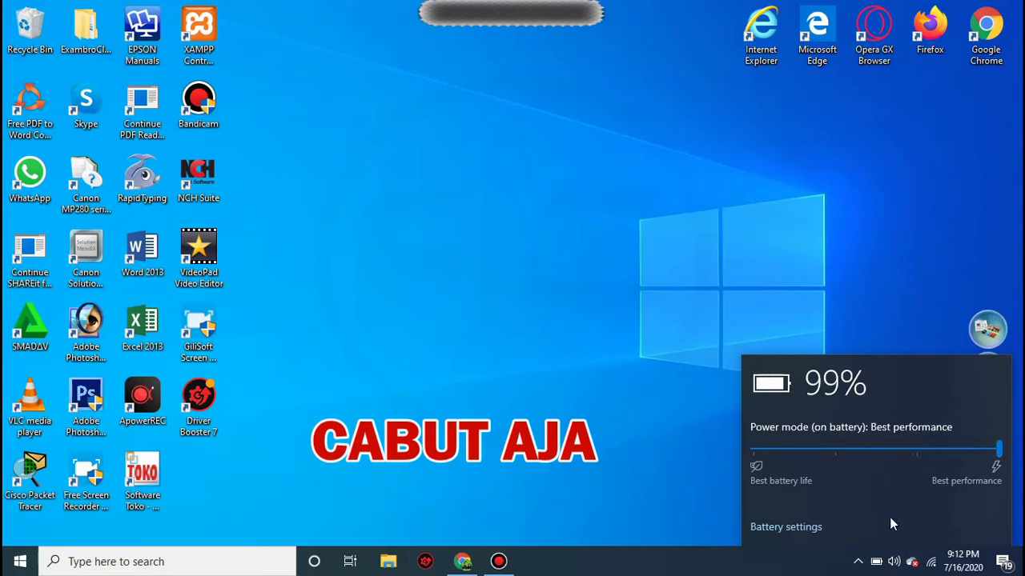
pyautogui.click(885, 563)
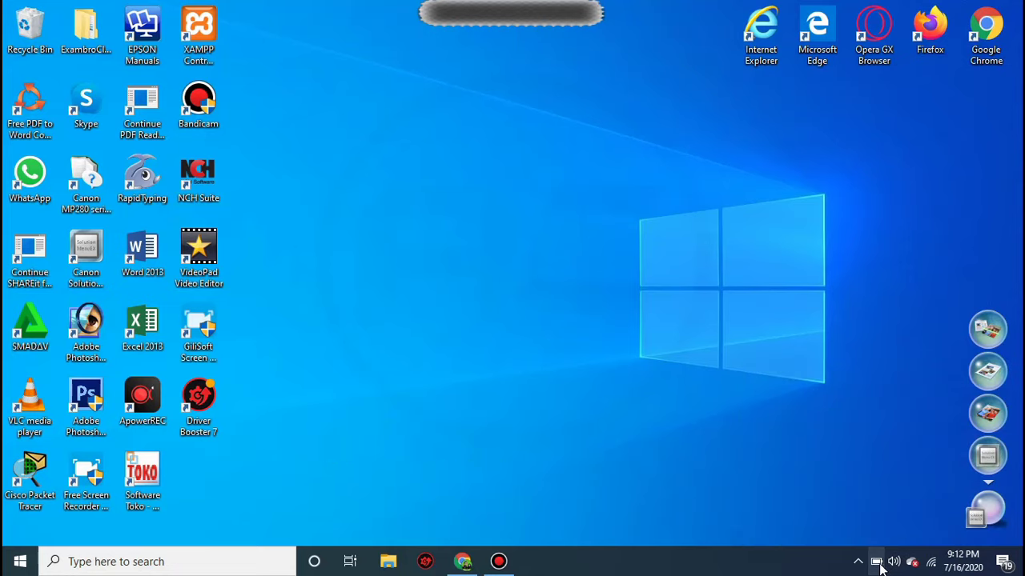
pyautogui.click(857, 561)
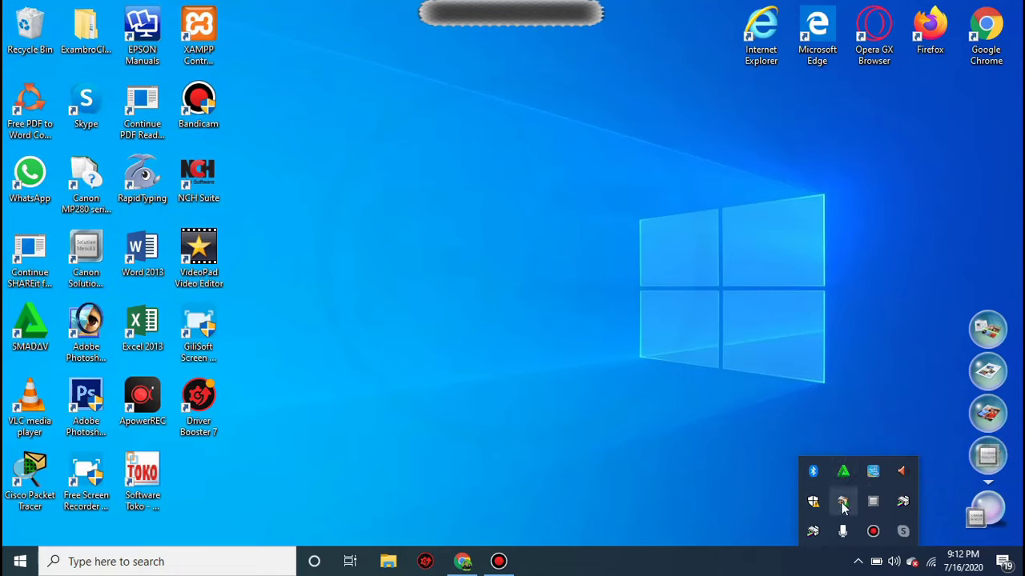
pyautogui.click(669, 403)
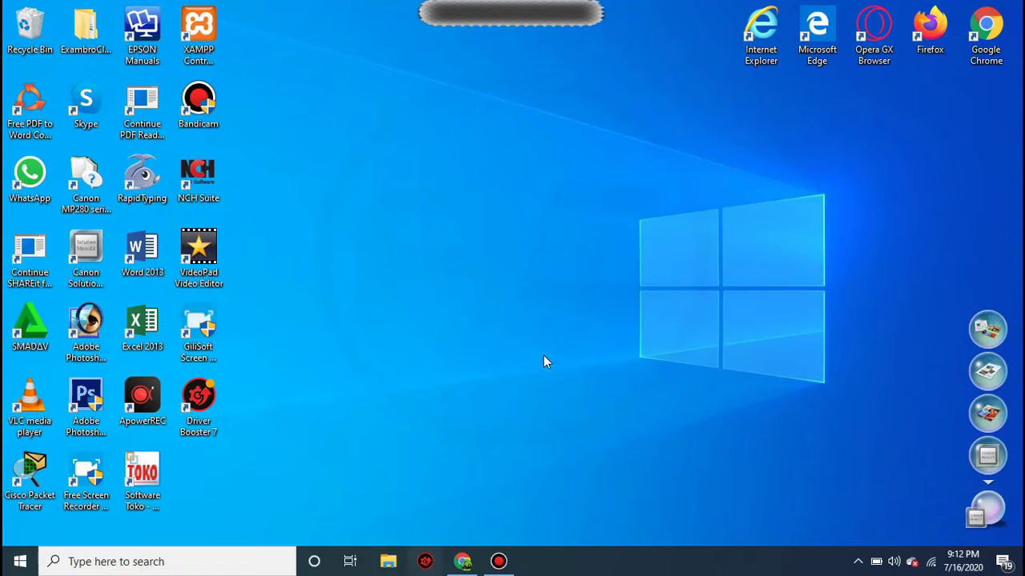
# - Open File Explorer and look through the folders and drives in its navigation tree
pyautogui.click(389, 562)
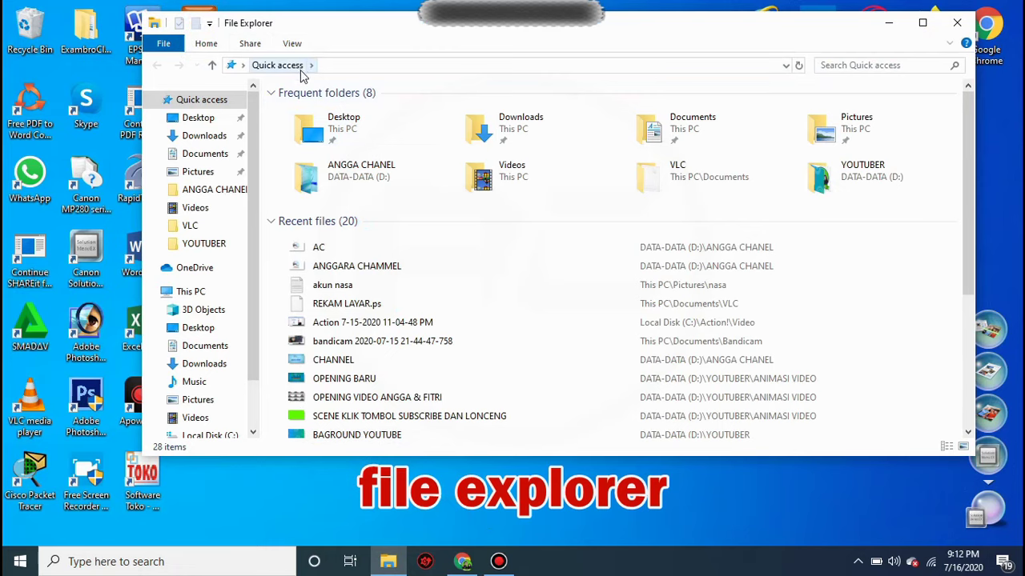
pyautogui.moveTo(390, 565)
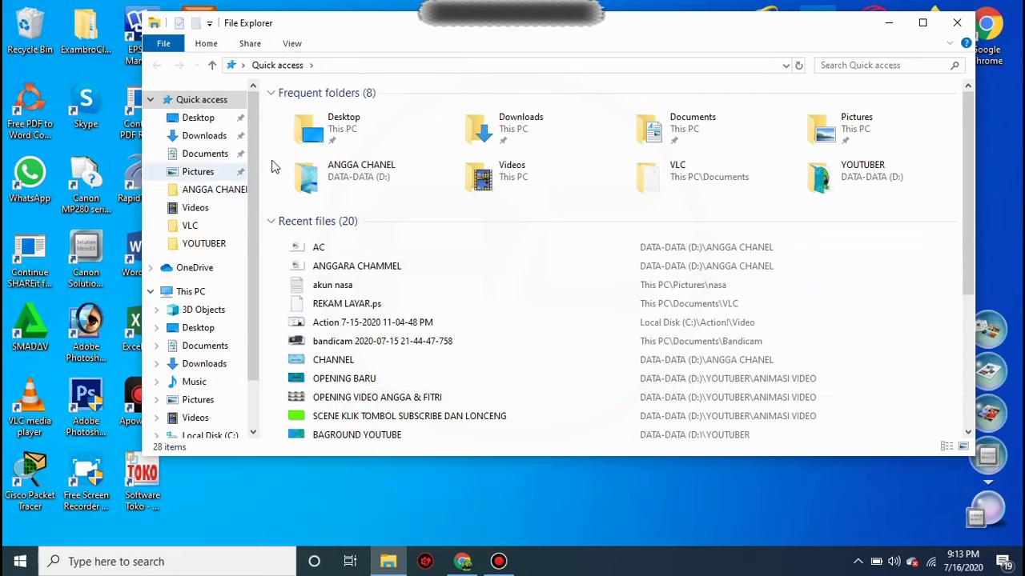
pyautogui.scroll(-1, 244, 161)
pyautogui.scroll(-2, 254, 140)
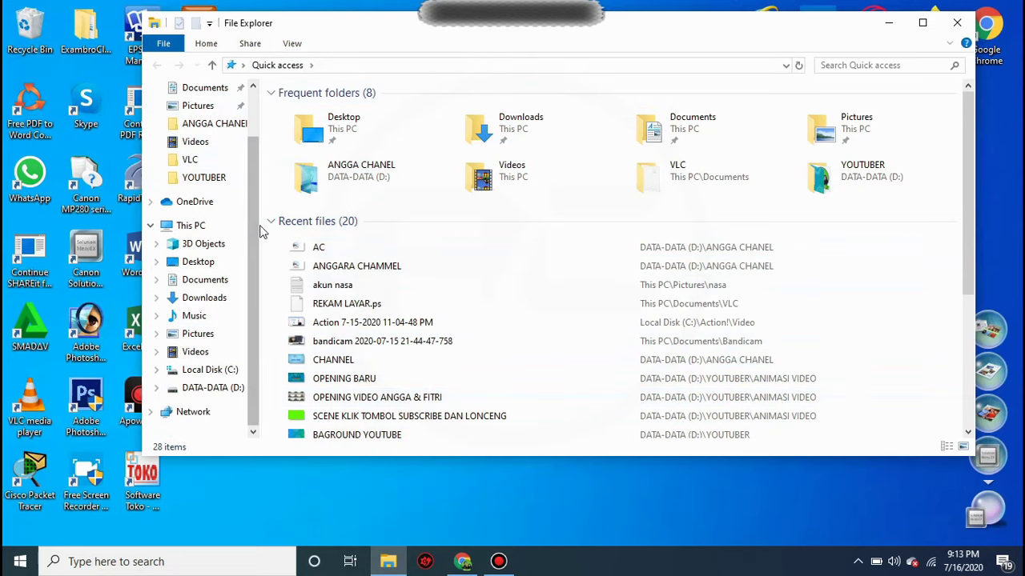
pyautogui.scroll(2, 260, 137)
pyautogui.scroll(1, 260, 136)
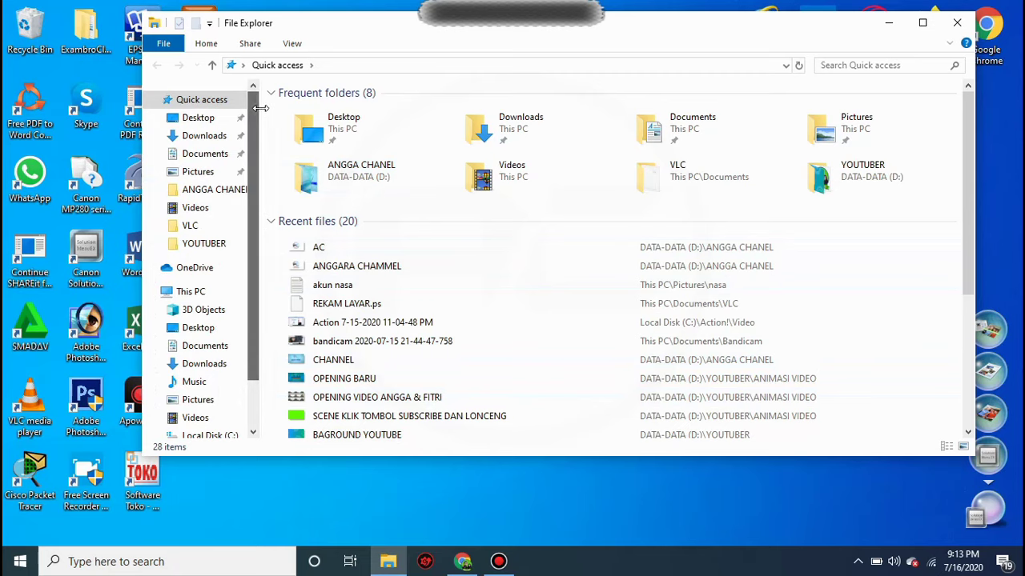
# - Open the Documents folder and look through its folders and files
pyautogui.click(205, 156)
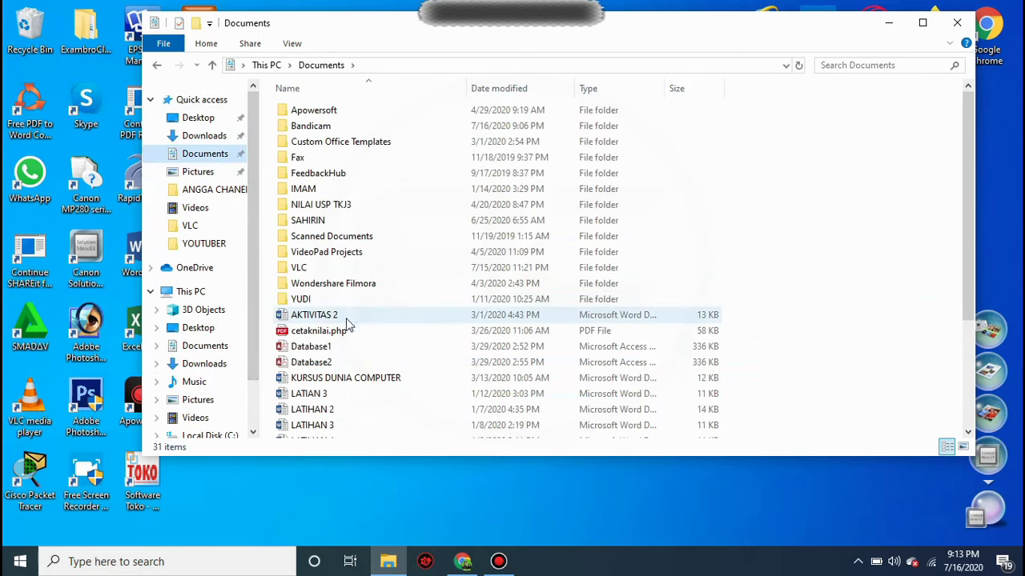
pyautogui.scroll(-2, 347, 327)
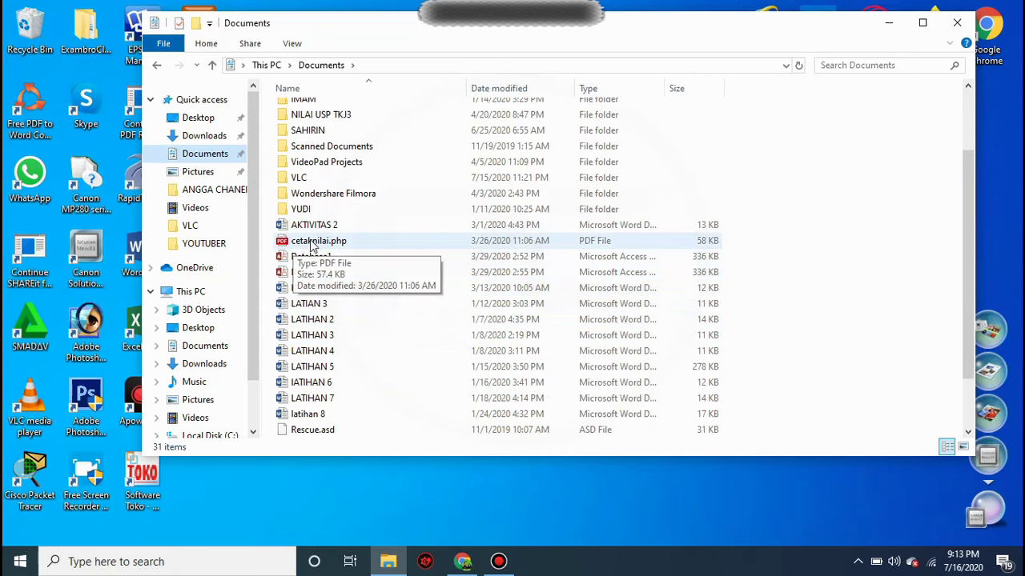
pyautogui.scroll(-1, 284, 274)
pyautogui.scroll(-1, 236, 292)
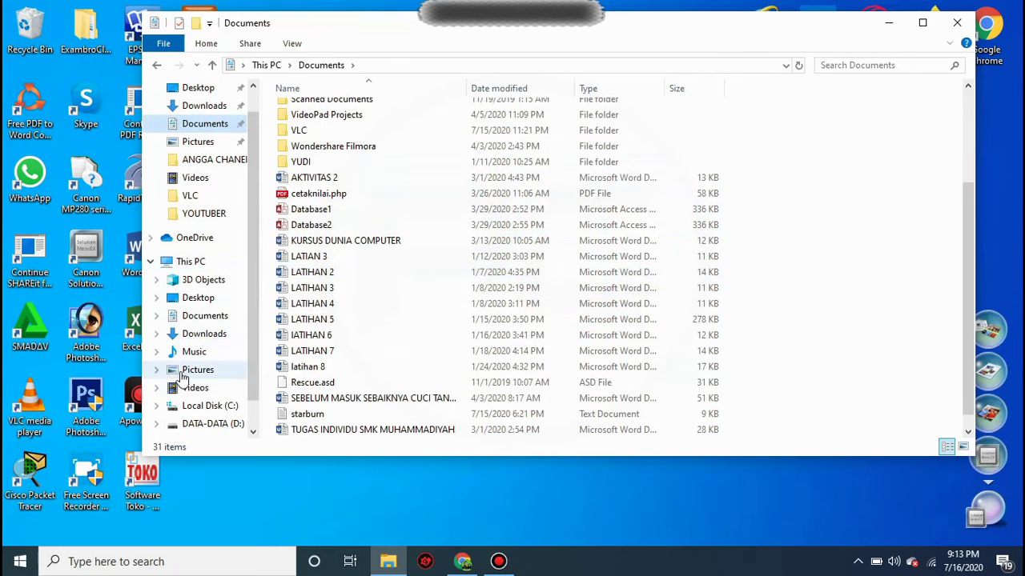
# - Open the Pictures folder, look through its images, and select the first image file after the UNDANGAN folder
pyautogui.click(193, 144)
pyautogui.scroll(-5, 411, 308)
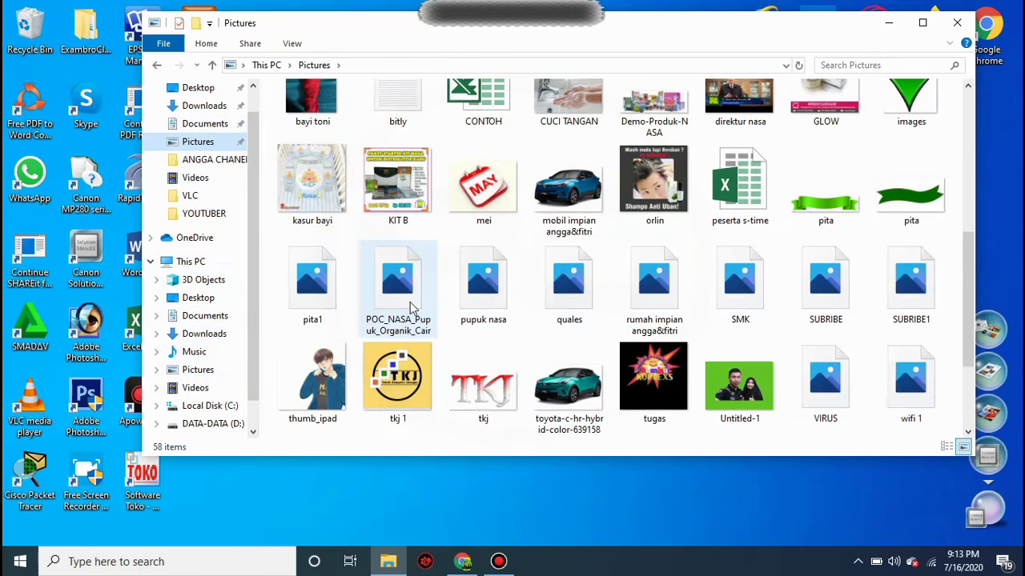
pyautogui.scroll(5, 411, 308)
pyautogui.click(392, 220)
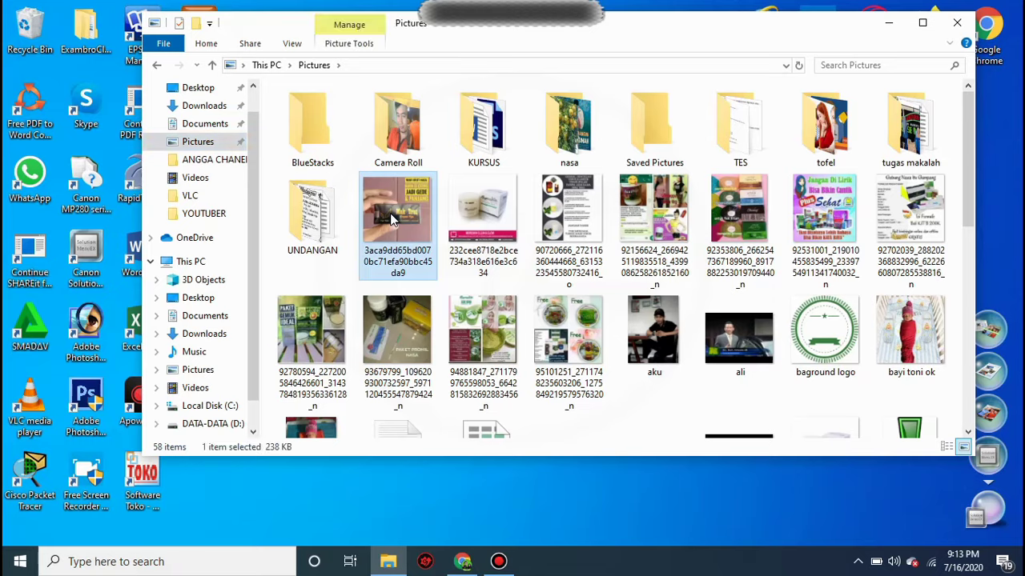
# - Open the selected image in the Pictures folder for viewing and close its viewer window
pyautogui.doubleClick(393, 220)
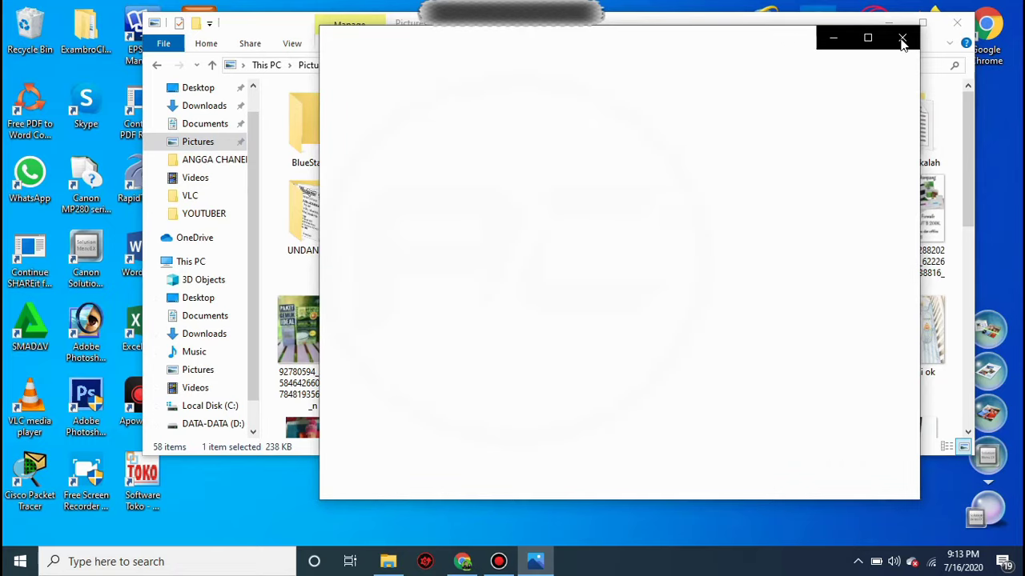
pyautogui.click(902, 40)
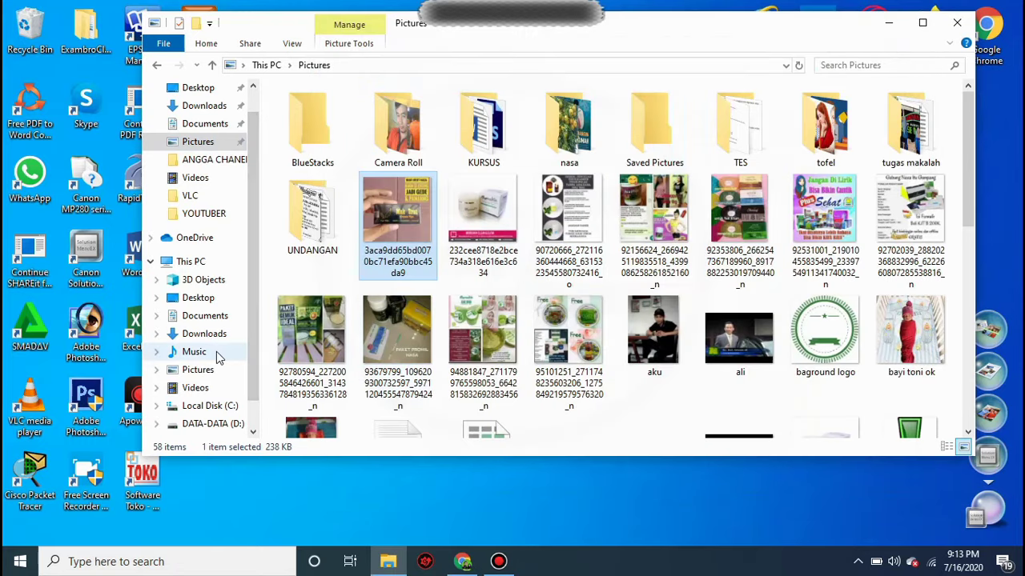
# - Look through the contents of the DATA-DATA (D:) drive, the Music folder and the 248 (F:) removable drive
pyautogui.scroll(-1, 235, 422)
pyautogui.click(208, 410)
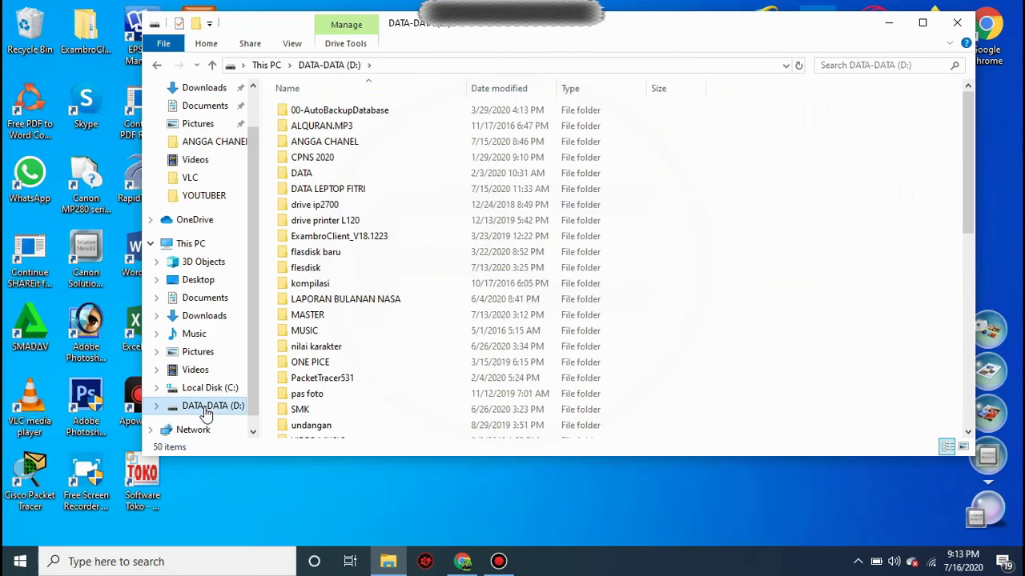
pyautogui.scroll(-9, 417, 244)
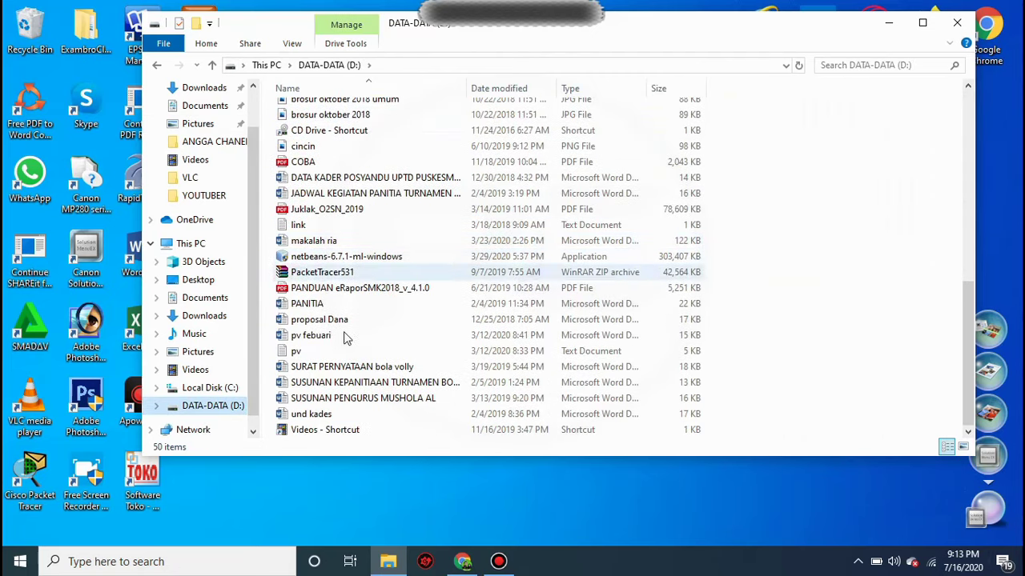
pyautogui.click(185, 338)
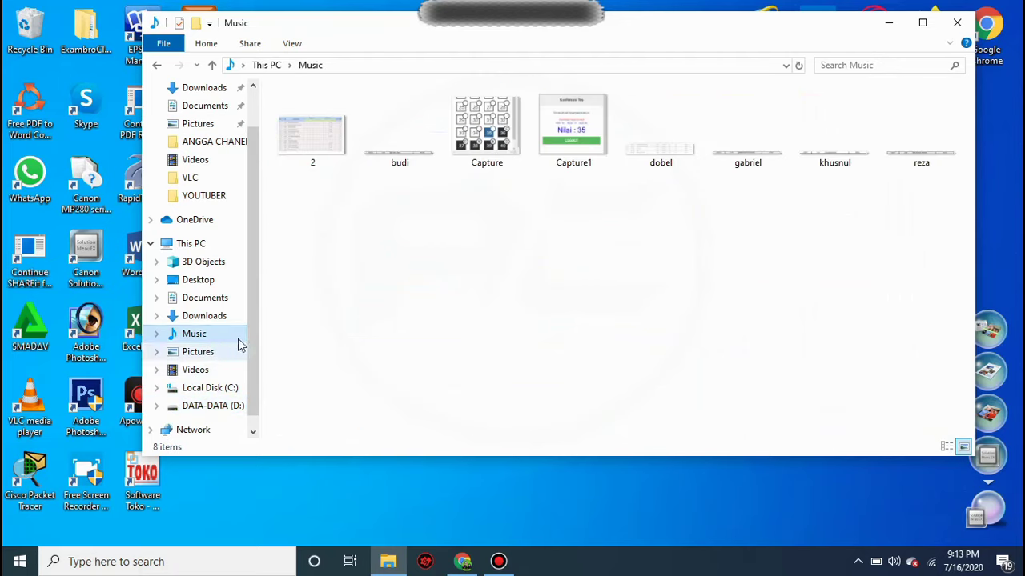
pyautogui.click(194, 406)
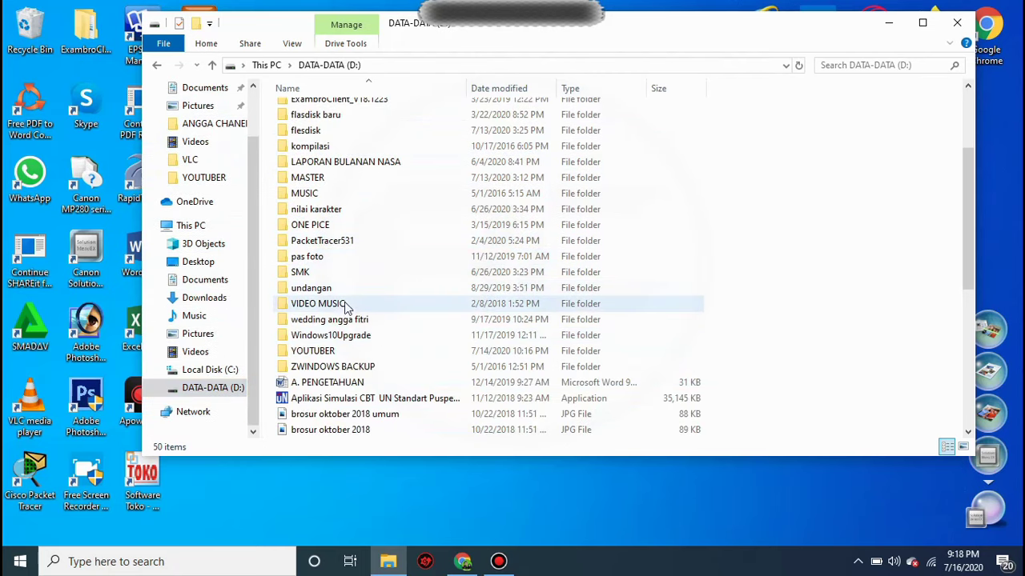
pyautogui.scroll(-2, 362, 319)
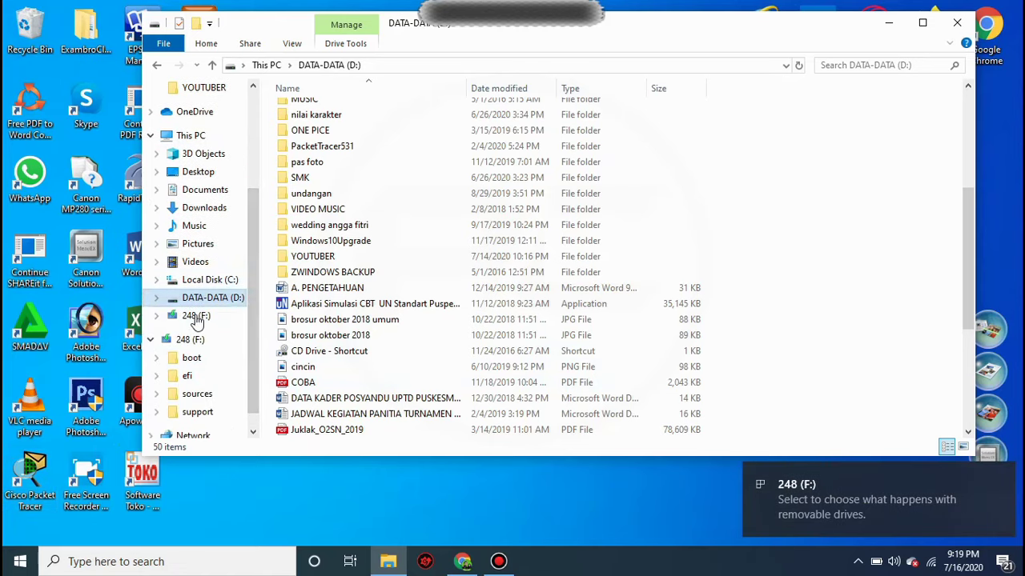
pyautogui.click(197, 319)
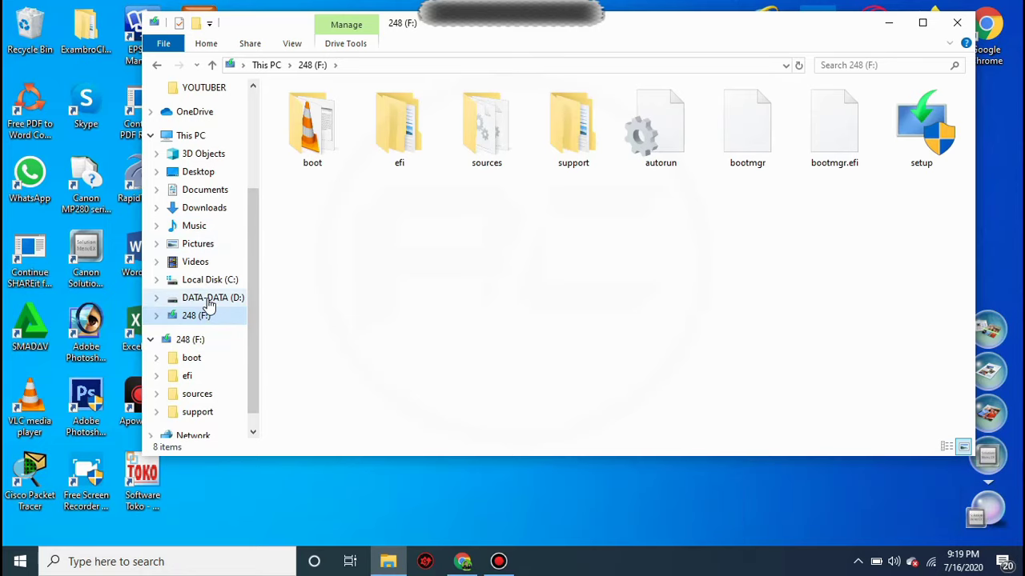
# - Select the cincin image on the DATA-DATA (D:) drive and show the drive's contents as large thumbnails in a maximized window
pyautogui.click(209, 303)
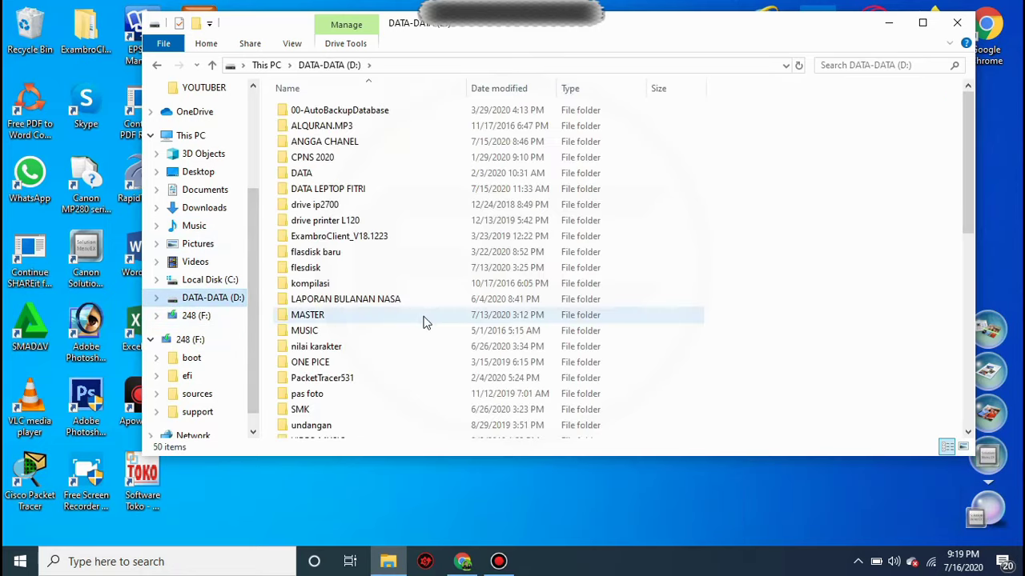
pyautogui.scroll(-5, 373, 336)
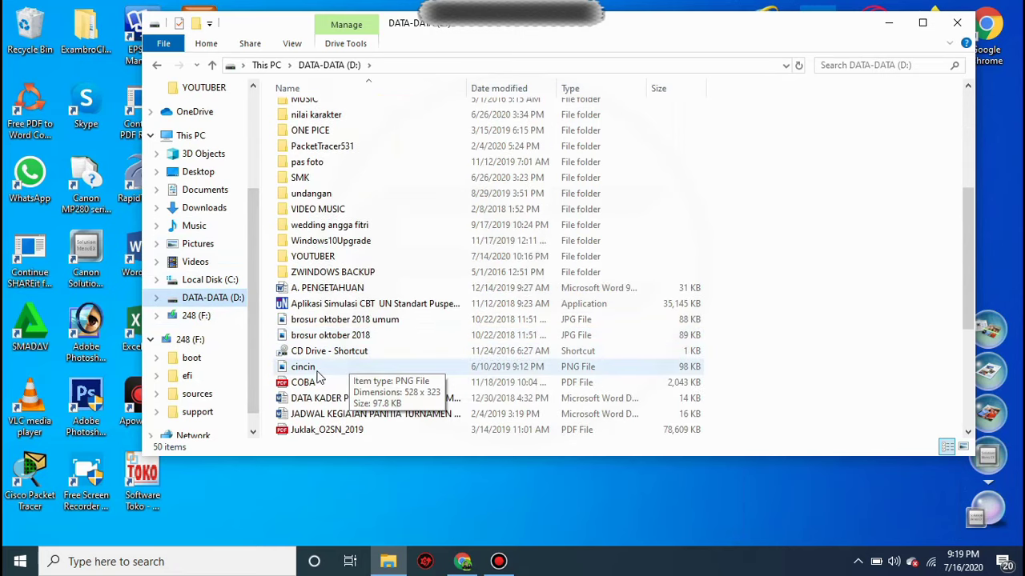
pyautogui.click(317, 373)
pyautogui.click(962, 446)
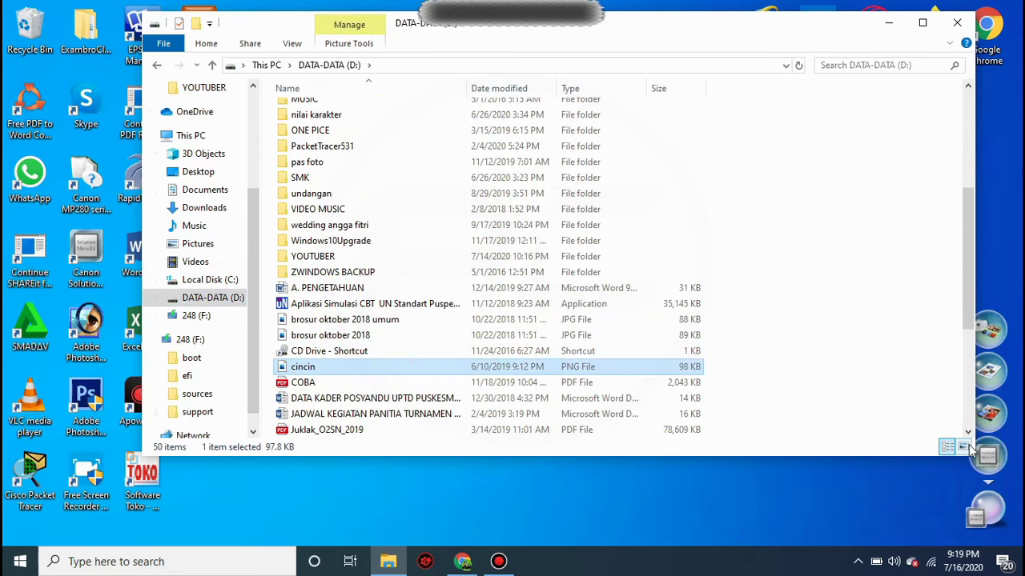
pyautogui.scroll(-5, 654, 320)
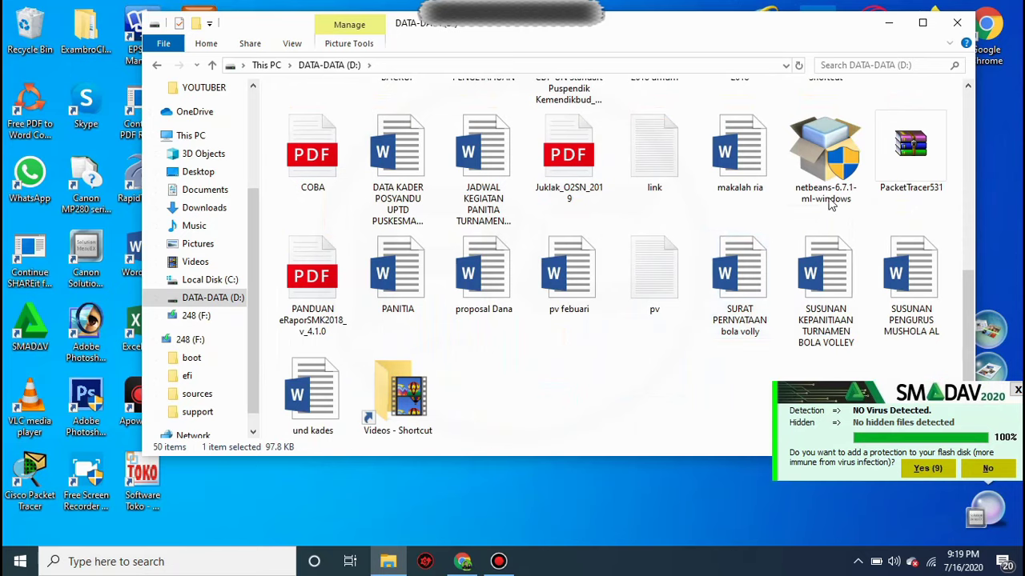
pyautogui.scroll(5, 443, 304)
pyautogui.scroll(-5, 443, 304)
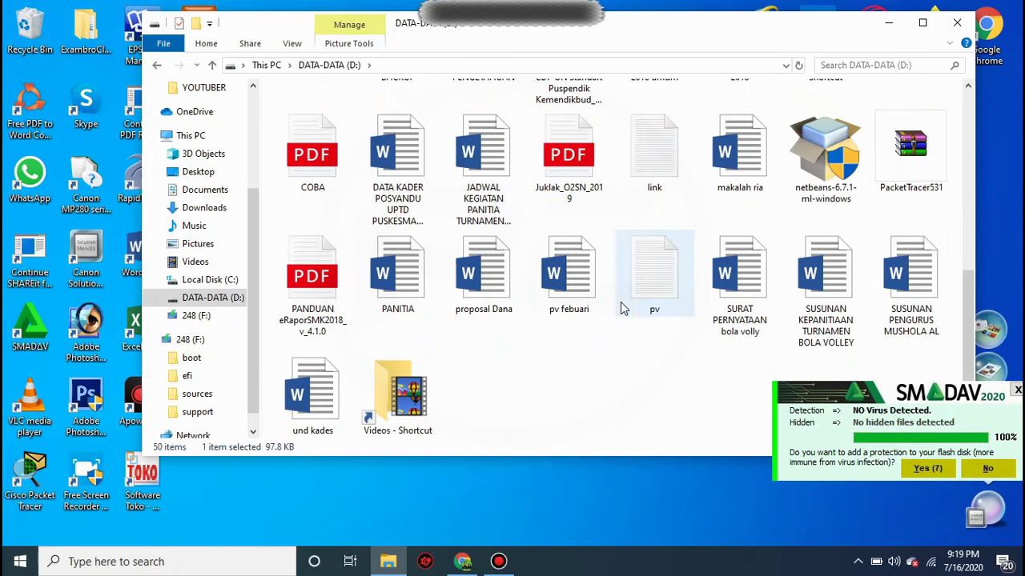
pyautogui.scroll(3, 708, 195)
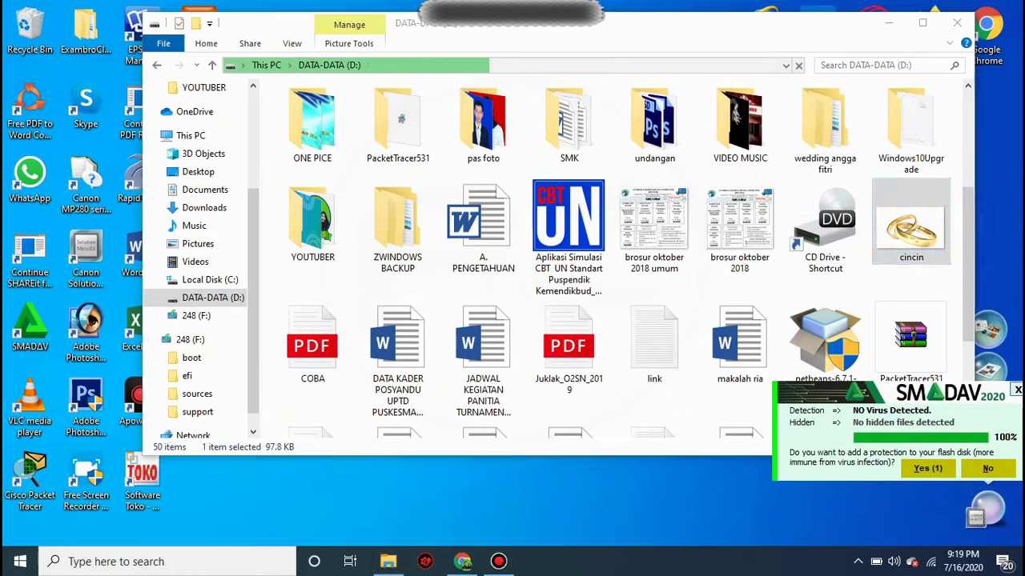
pyautogui.click(922, 22)
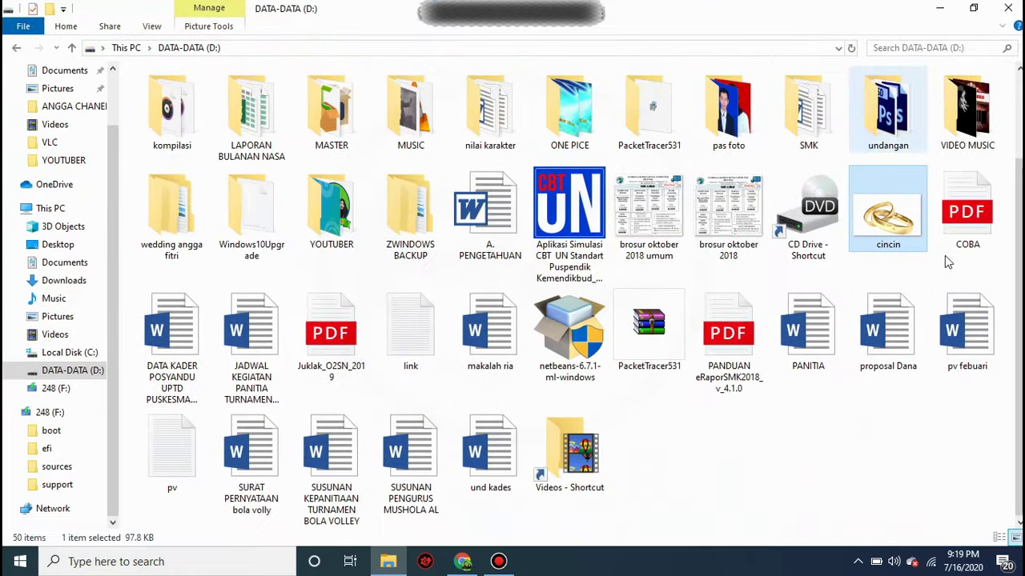
# - Copy the cincin image from the DATA-DATA (D:) drive to the 248 (F:) removable drive
pyautogui.rightClick(879, 187)
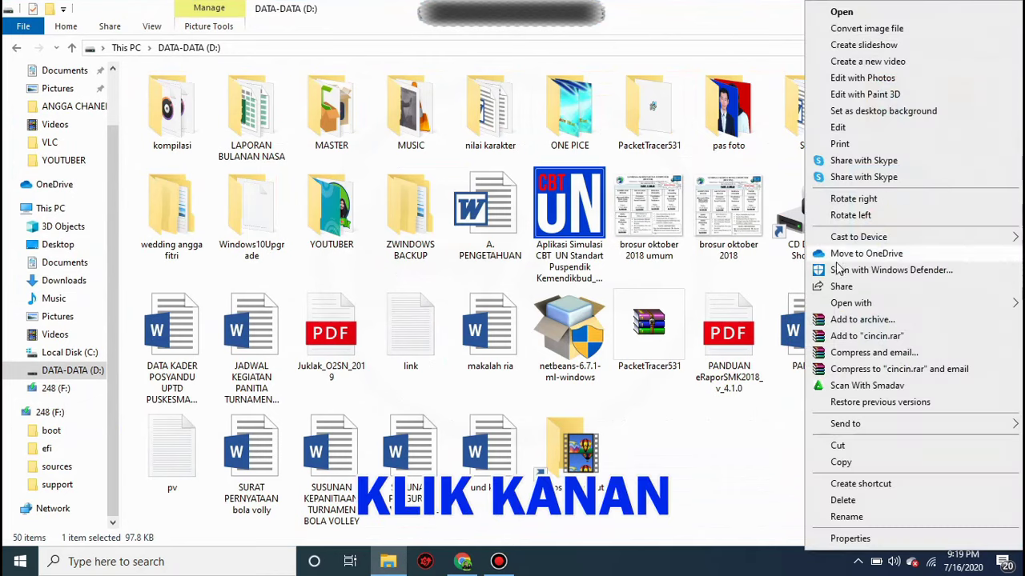
pyautogui.click(848, 465)
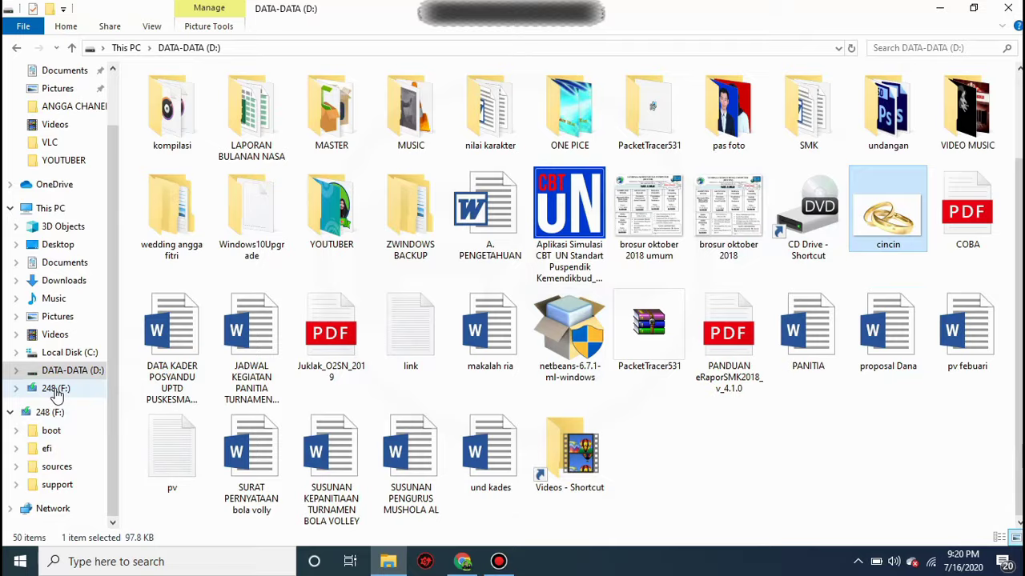
pyautogui.click(56, 390)
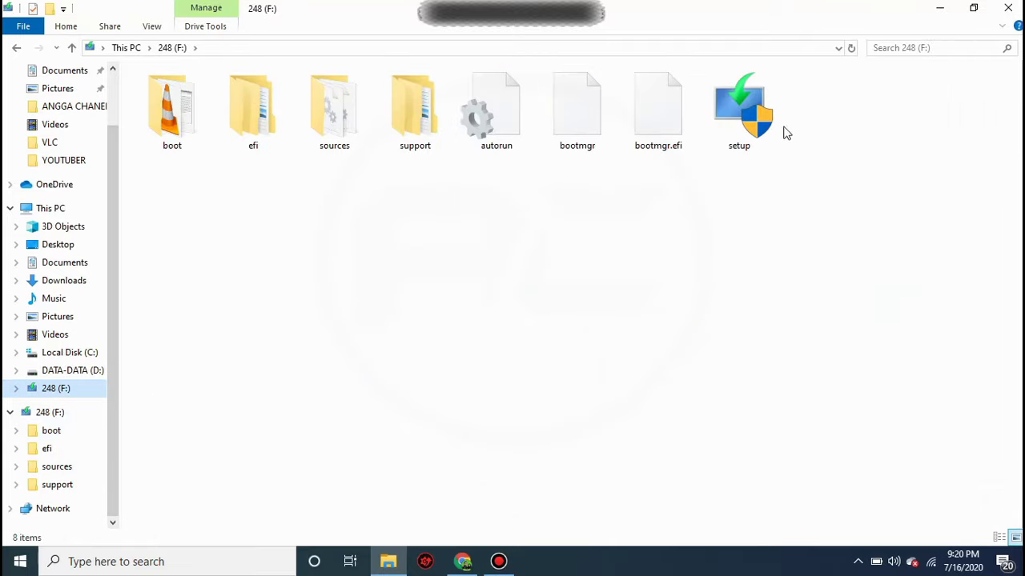
pyautogui.rightClick(362, 250)
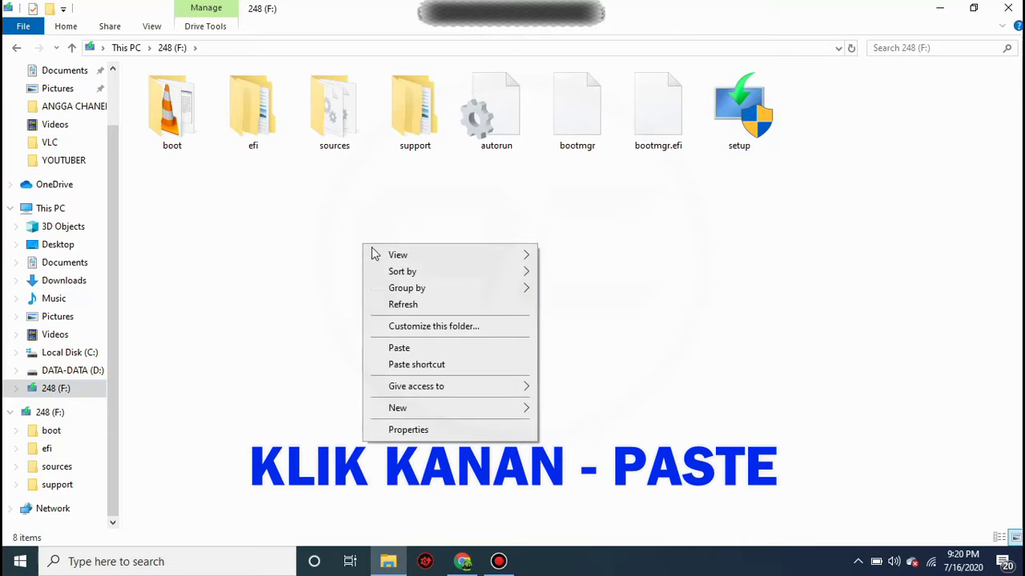
pyautogui.click(400, 349)
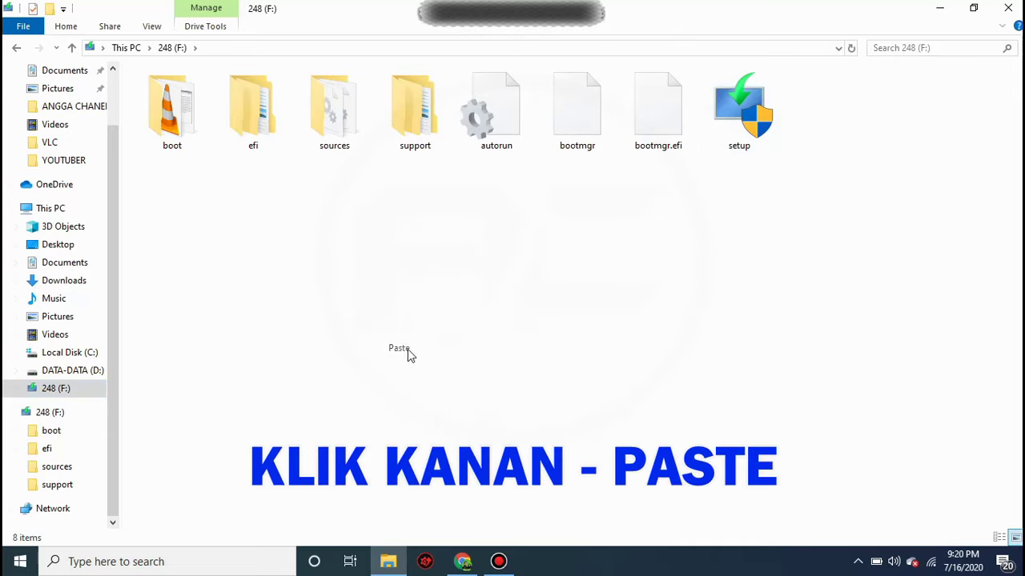
pyautogui.click(880, 116)
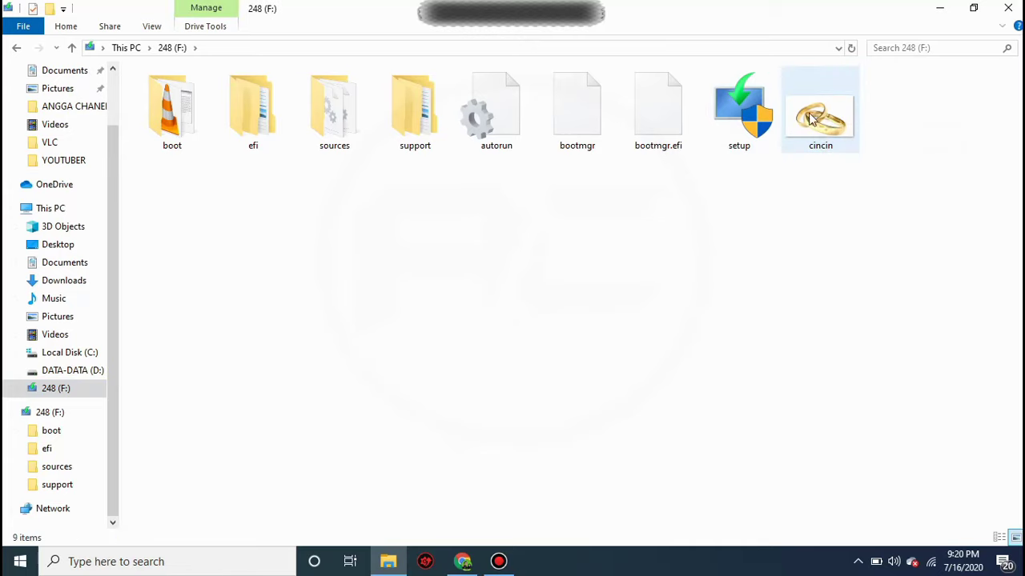
# - Move the image "brosur oktober 2018 umum" from the DATA-DATA (D:) drive to the 248 (F:) drive using cut and paste
pyautogui.click(68, 375)
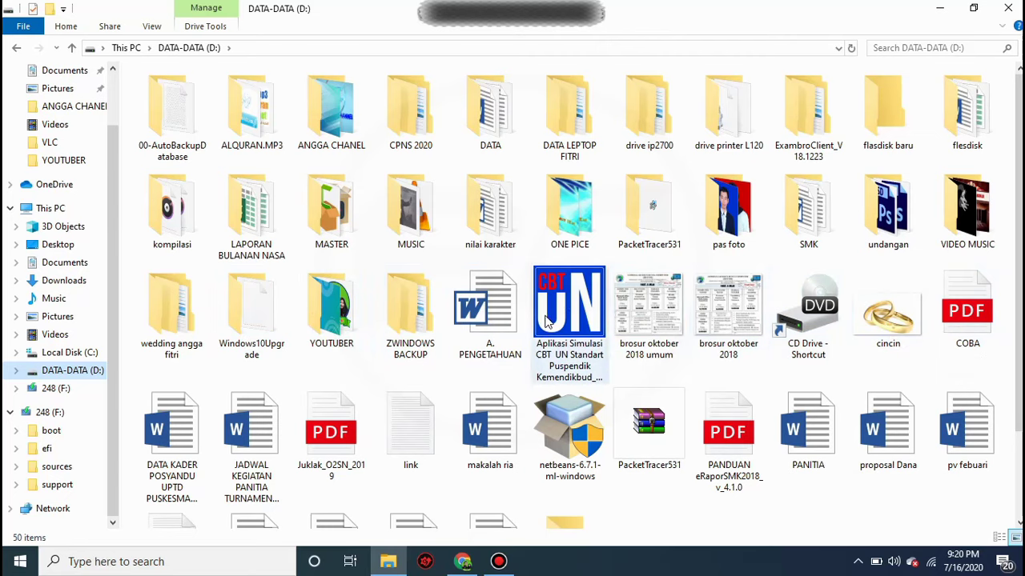
pyautogui.click(672, 319)
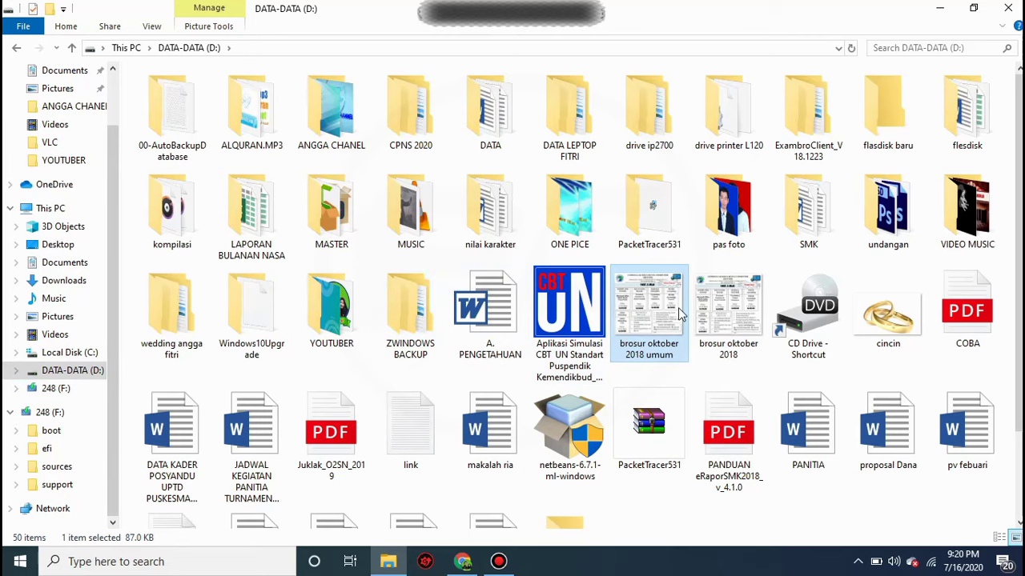
pyautogui.rightClick(650, 309)
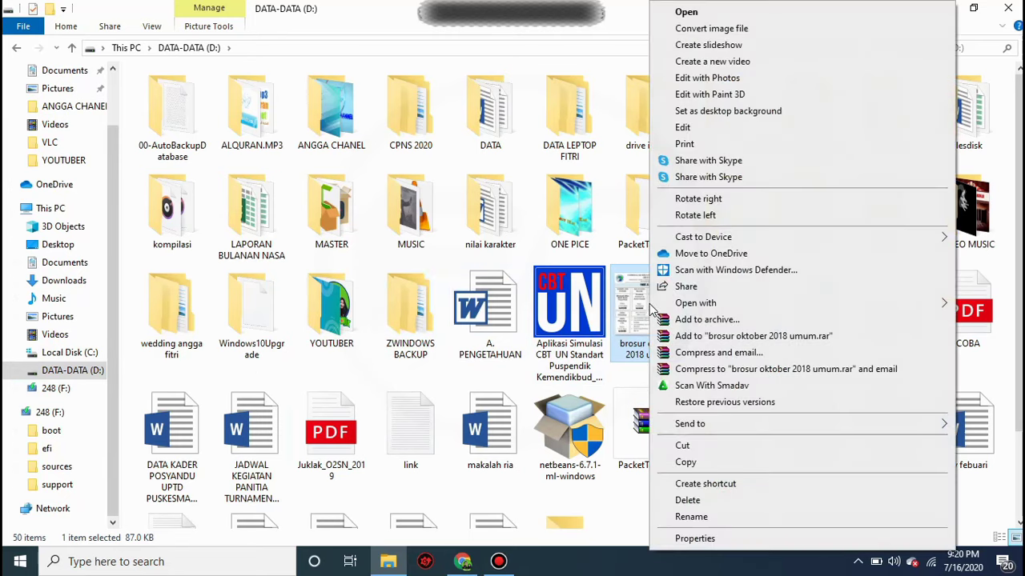
pyautogui.click(693, 448)
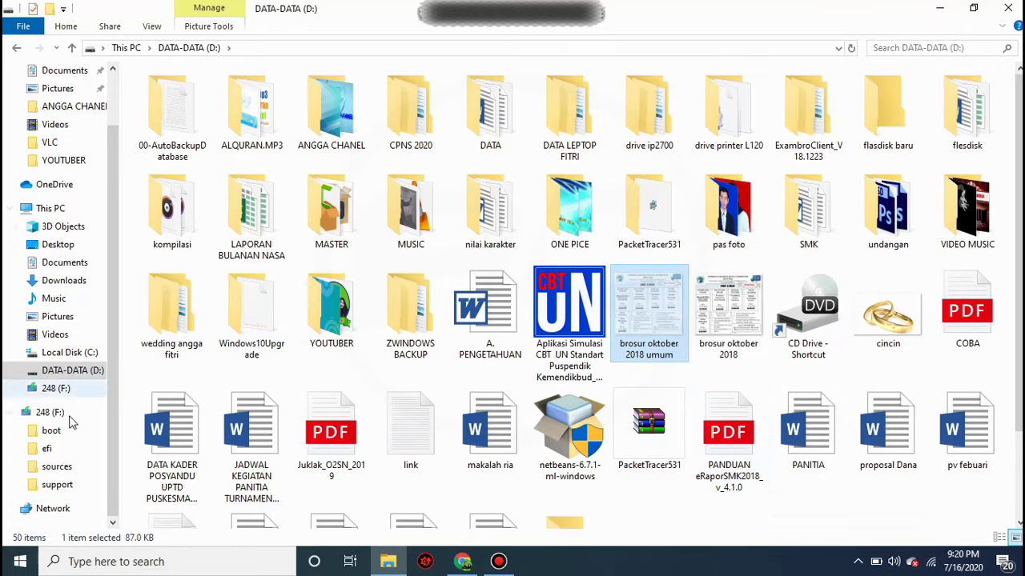
pyautogui.click(55, 393)
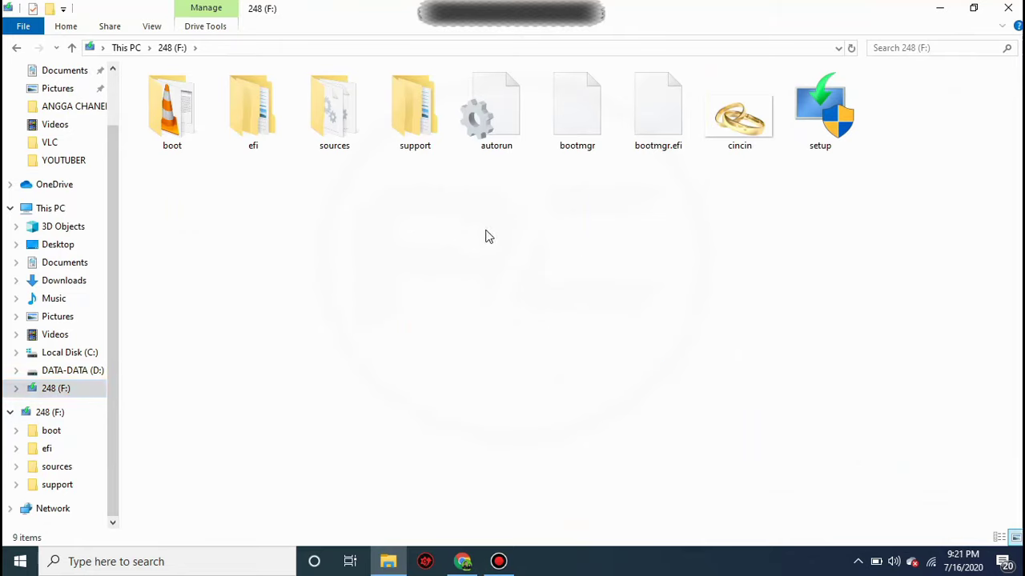
pyautogui.rightClick(486, 231)
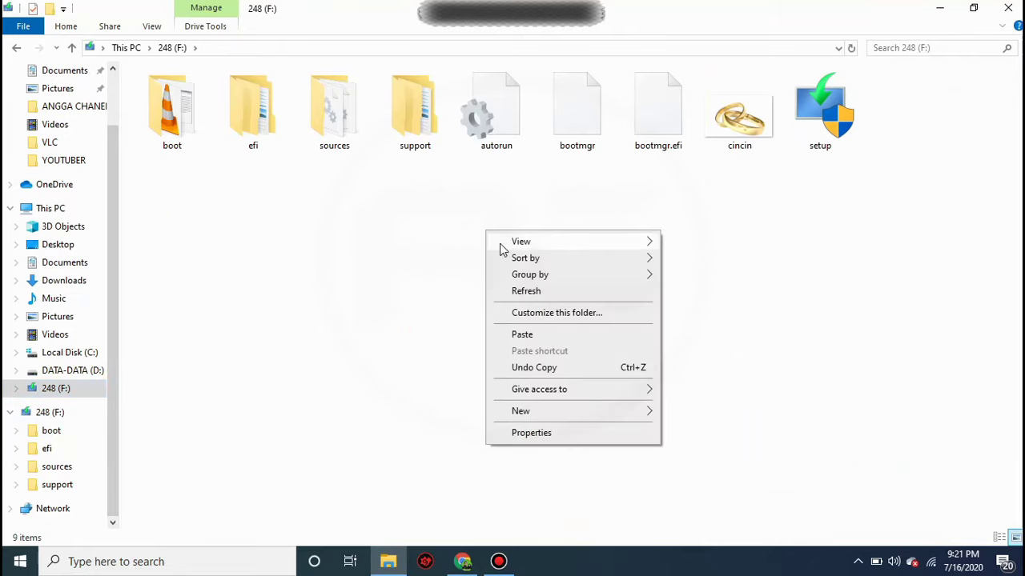
pyautogui.click(522, 335)
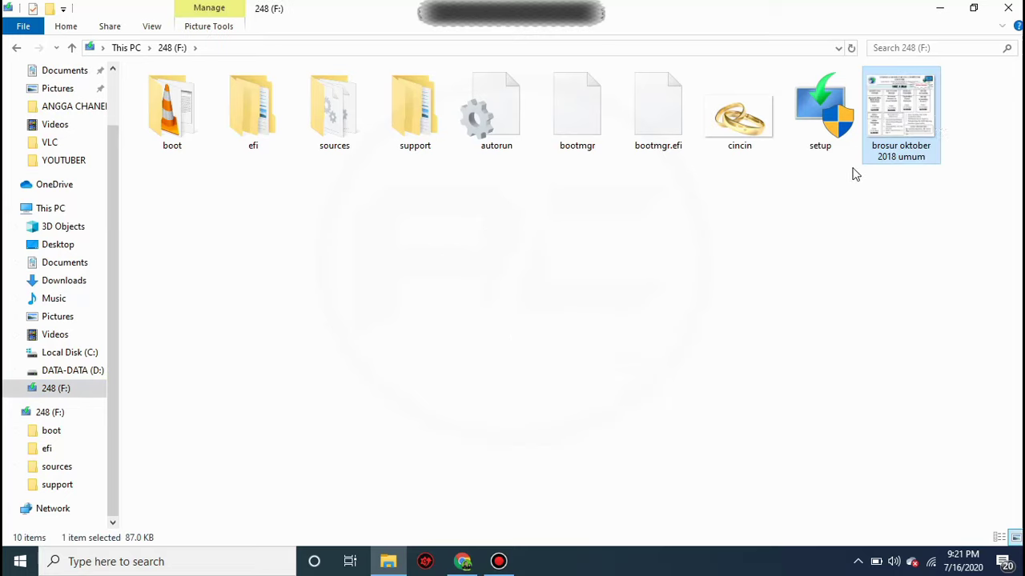
pyautogui.click(924, 179)
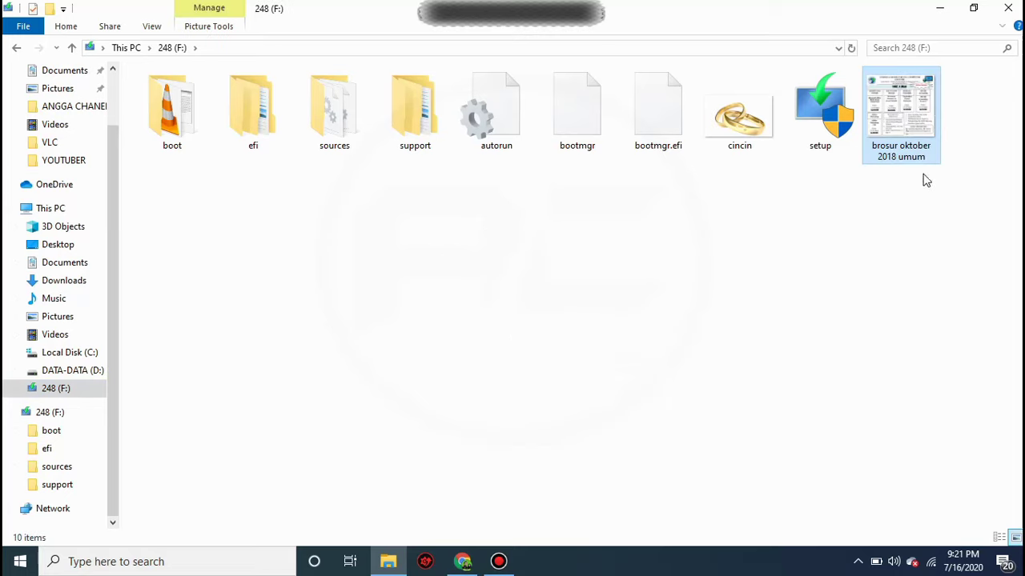
# - Check the DATA-DATA (D:) and 248 (F:) drives for the file "brosur oktober 2018 umum"
pyautogui.click(54, 373)
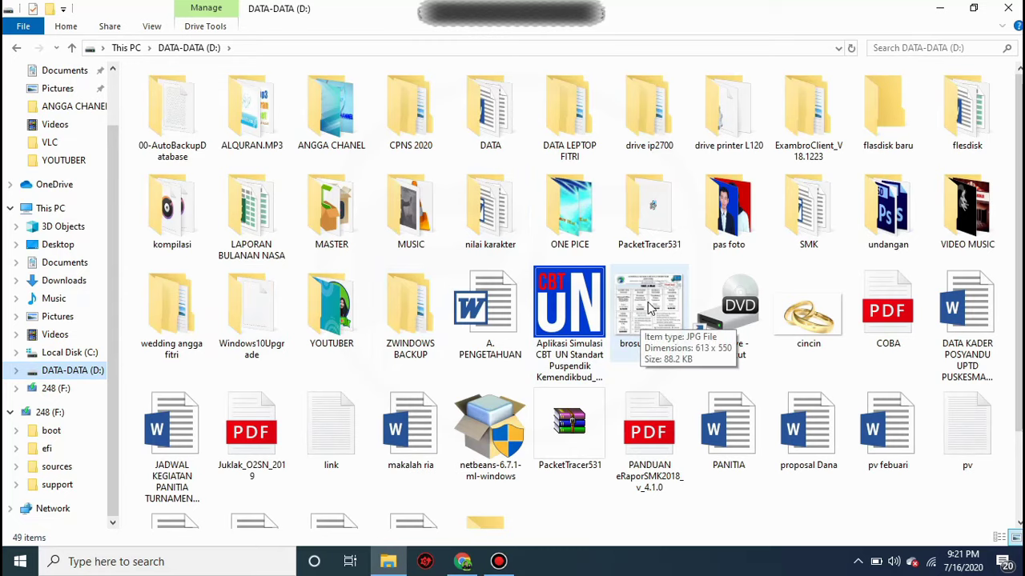
pyautogui.click(53, 389)
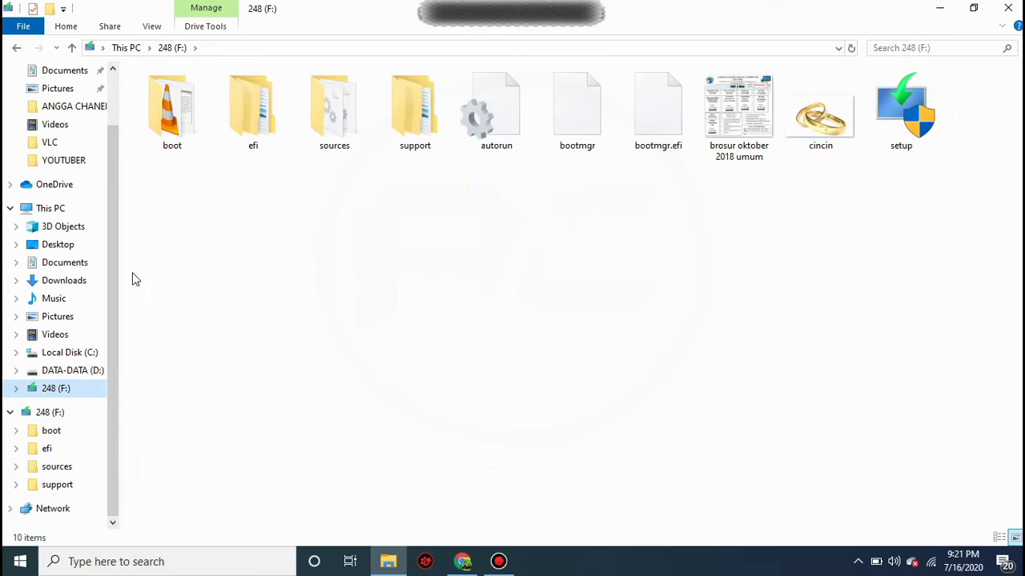
pyautogui.click(462, 570)
pyautogui.click(469, 565)
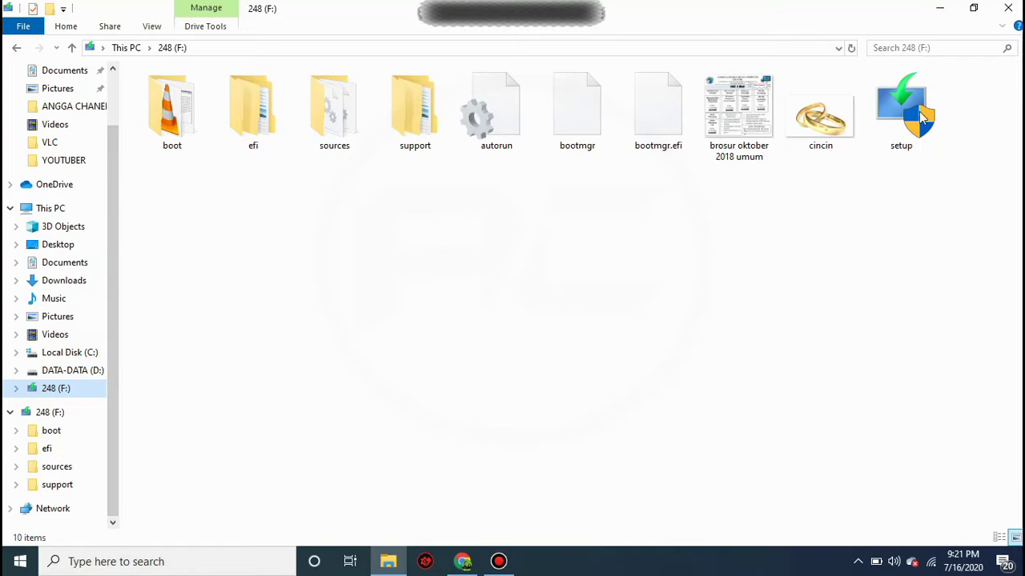
# - Copy the cincin image from the 248 (F:) drive and try to paste it into Local Disk (C:)
pyautogui.click(832, 136)
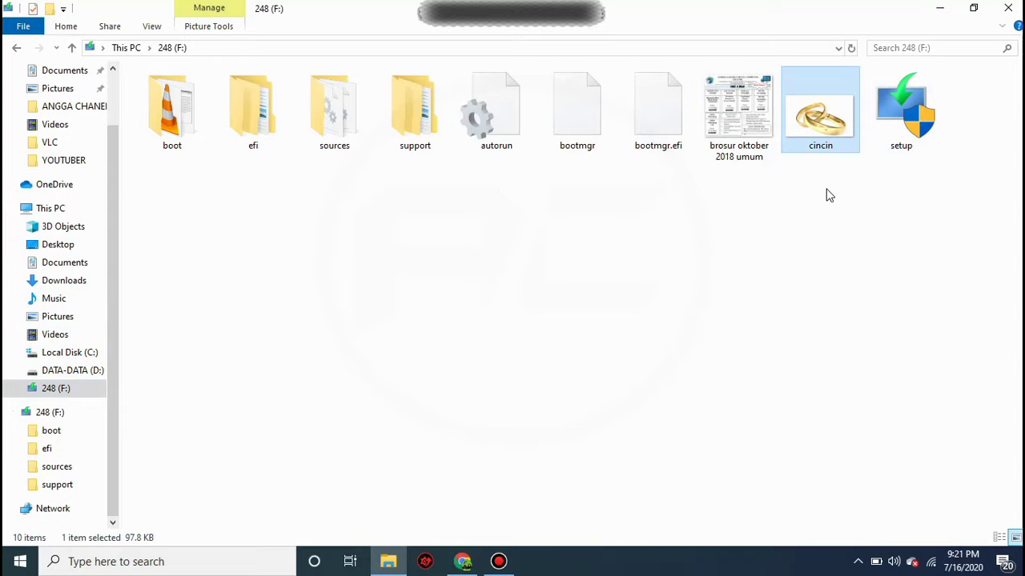
pyautogui.hotkey('ctrl', 'c')
pyautogui.click(80, 371)
pyautogui.scroll(-1, 833, 352)
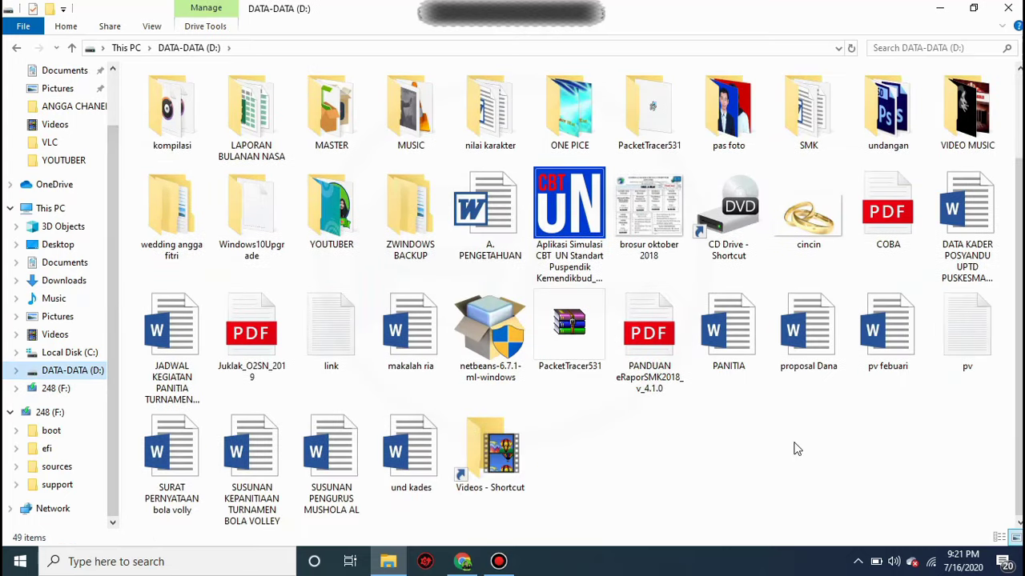
pyautogui.moveTo(171, 213); pyautogui.dragTo(70, 352)
pyautogui.click(69, 352)
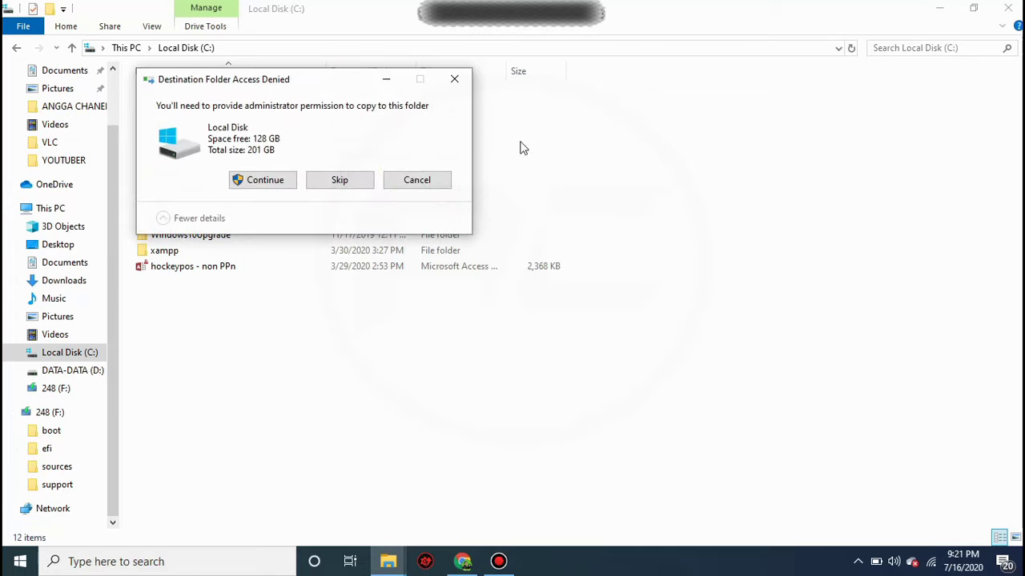
pyautogui.click(454, 79)
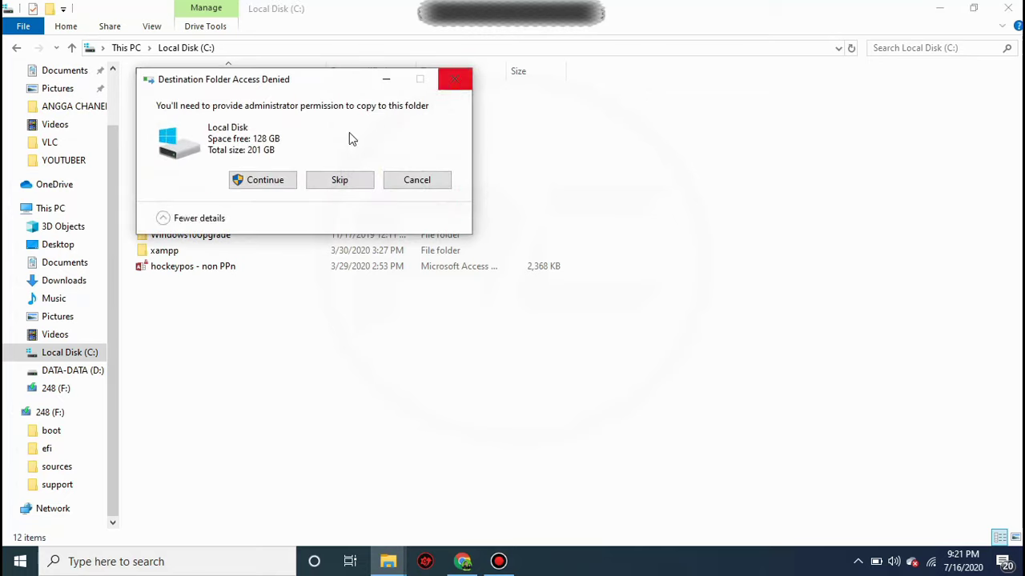
# - Paste the copied cincin image into the Pictures folder
pyautogui.click(48, 335)
pyautogui.click(48, 319)
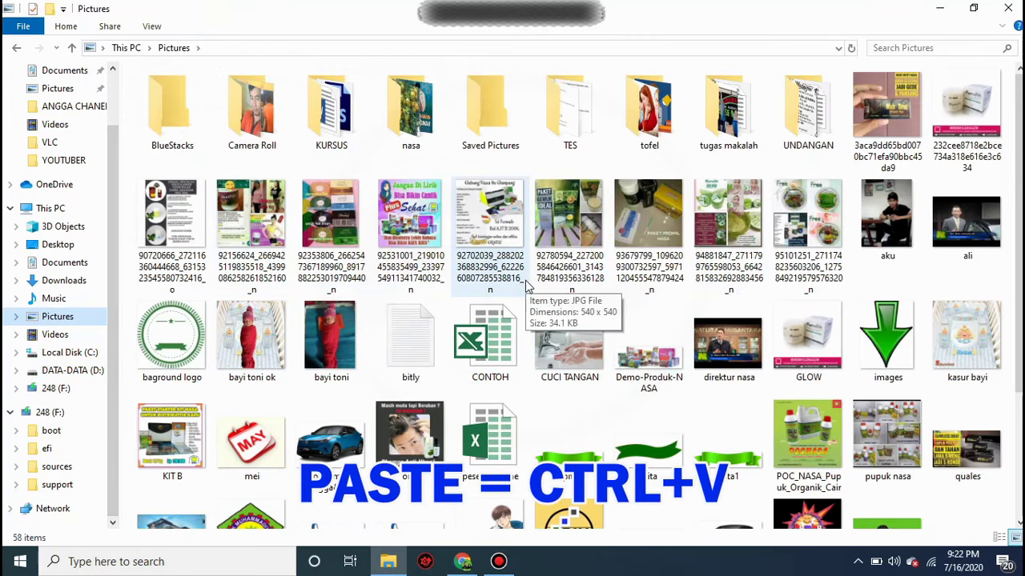
pyautogui.hotkey('ctrl', 'v')
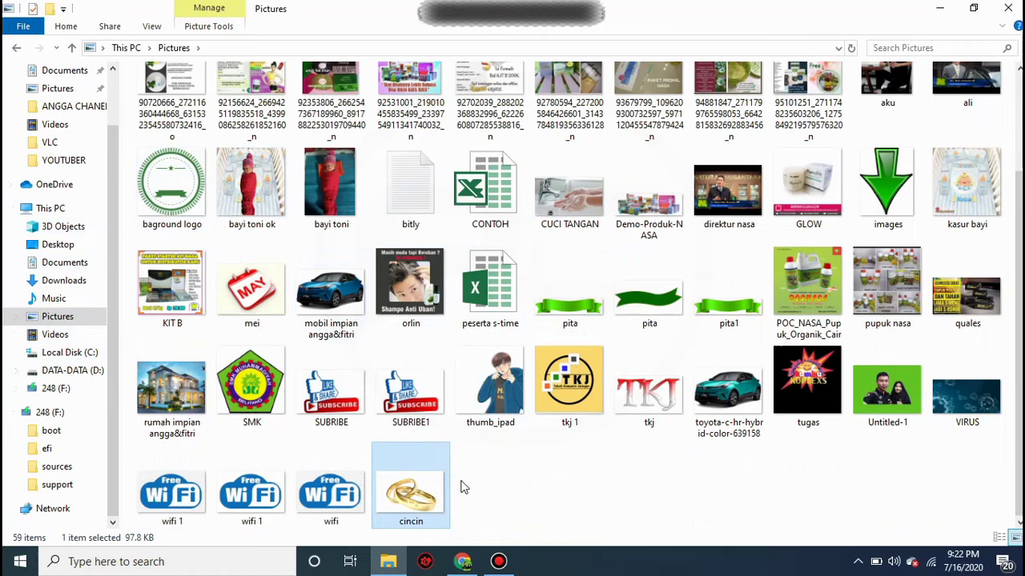
pyautogui.hotkey('ctrl', 'x')
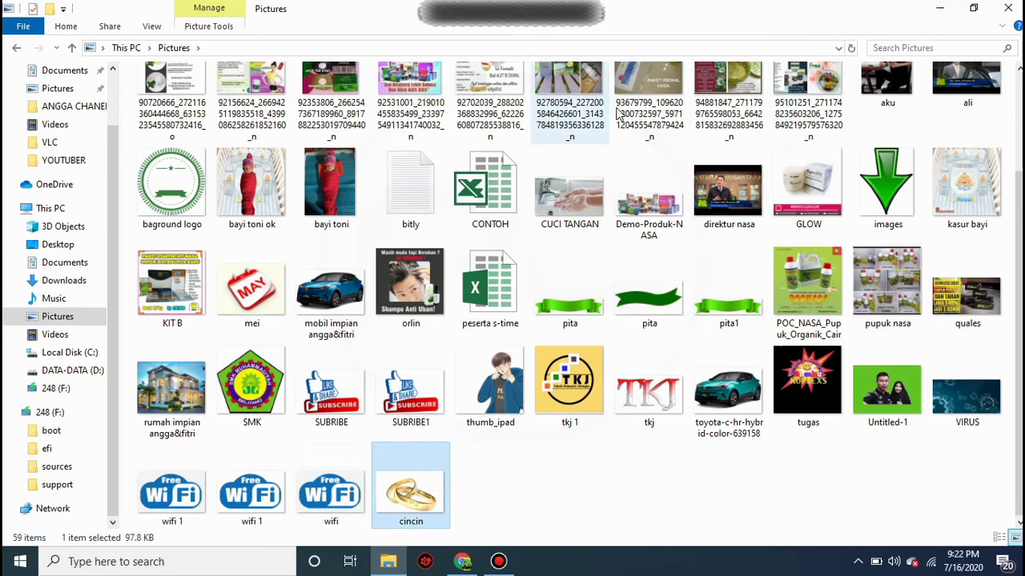
# - Return to the Videos folder and look over the file actions available for the video LOGO AKHIR VIDEO 1
pyautogui.click(17, 48)
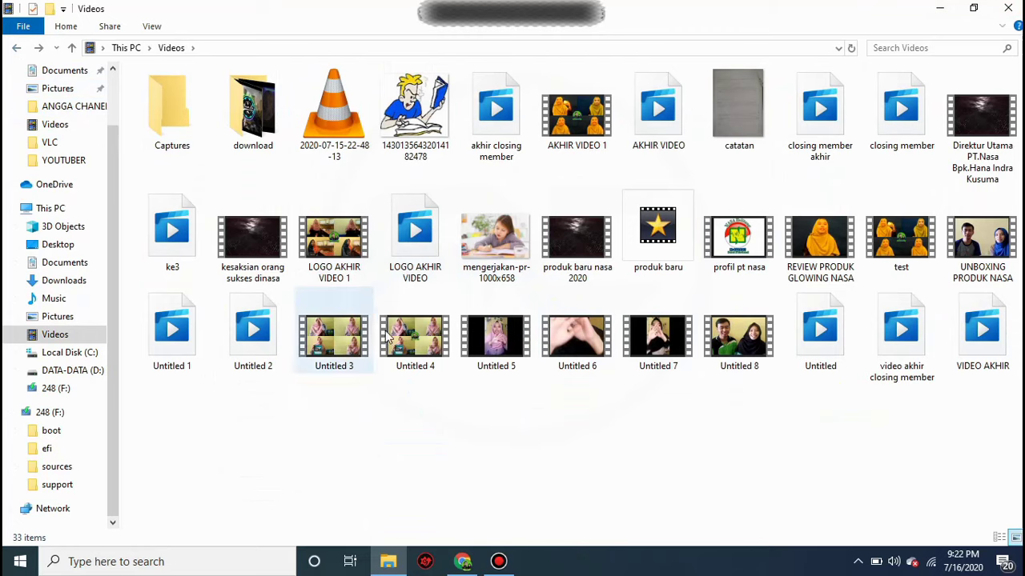
pyautogui.click(346, 254)
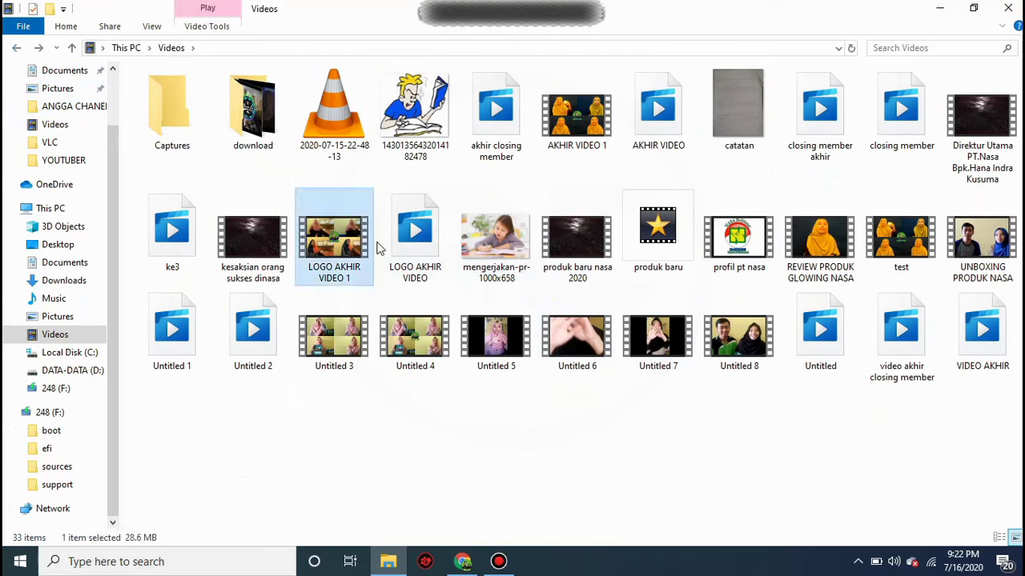
pyautogui.rightClick(328, 232)
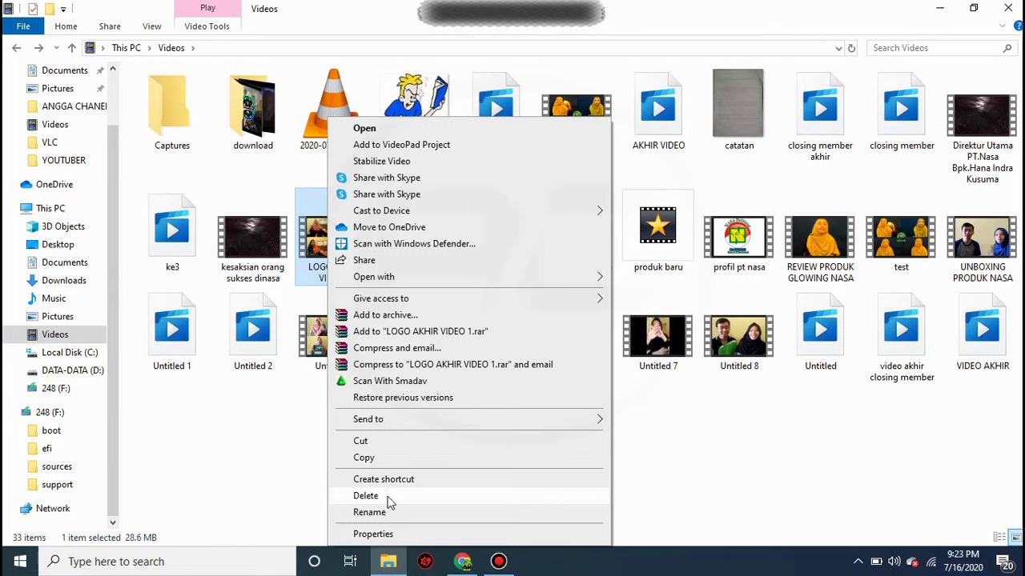
pyautogui.click(680, 463)
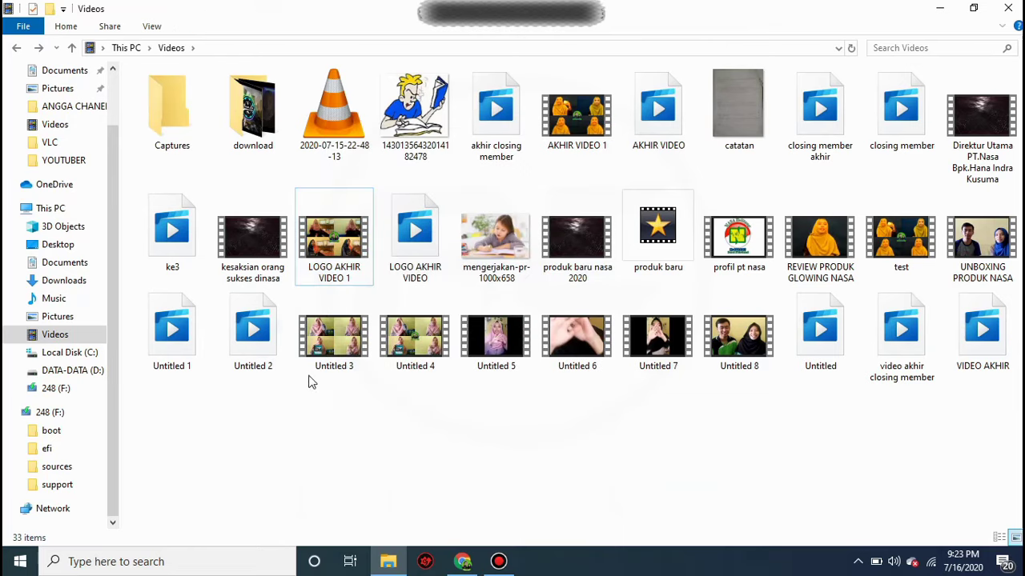
# - Rename the video LOGO AKHIR VIDEO 1 in the Videos folder to "logo"
pyautogui.rightClick(336, 275)
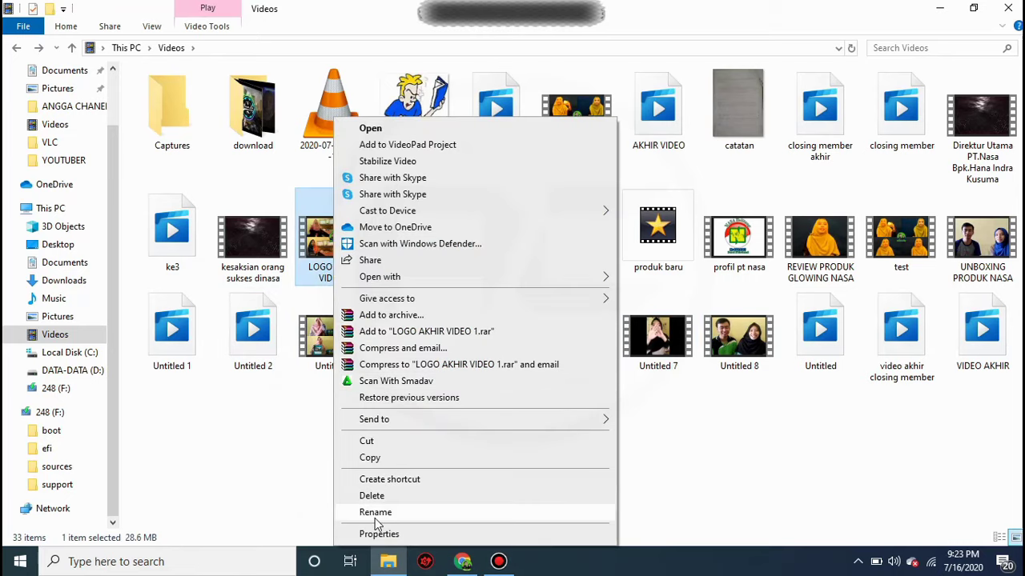
pyautogui.click(376, 516)
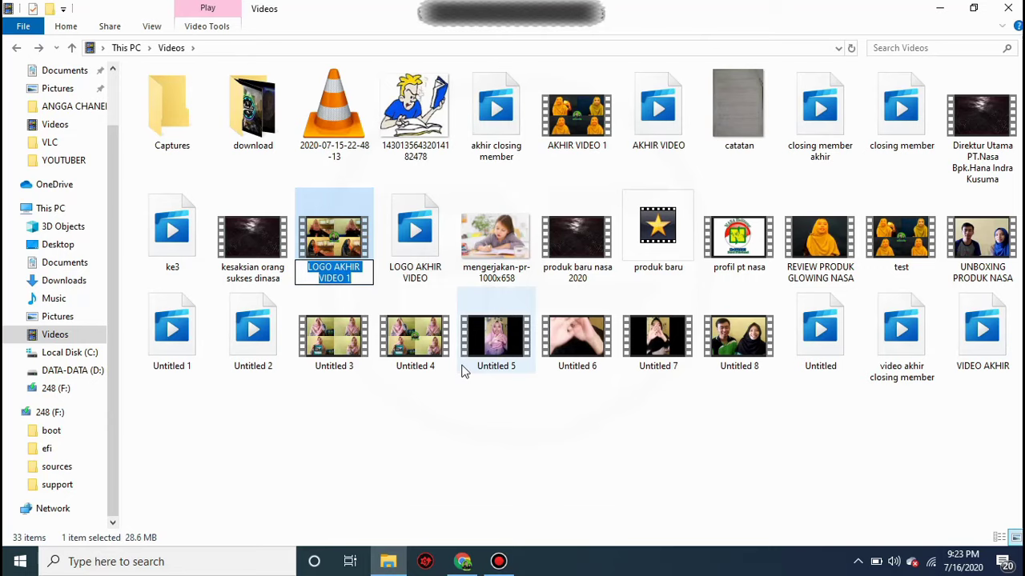
pyautogui.write('log')
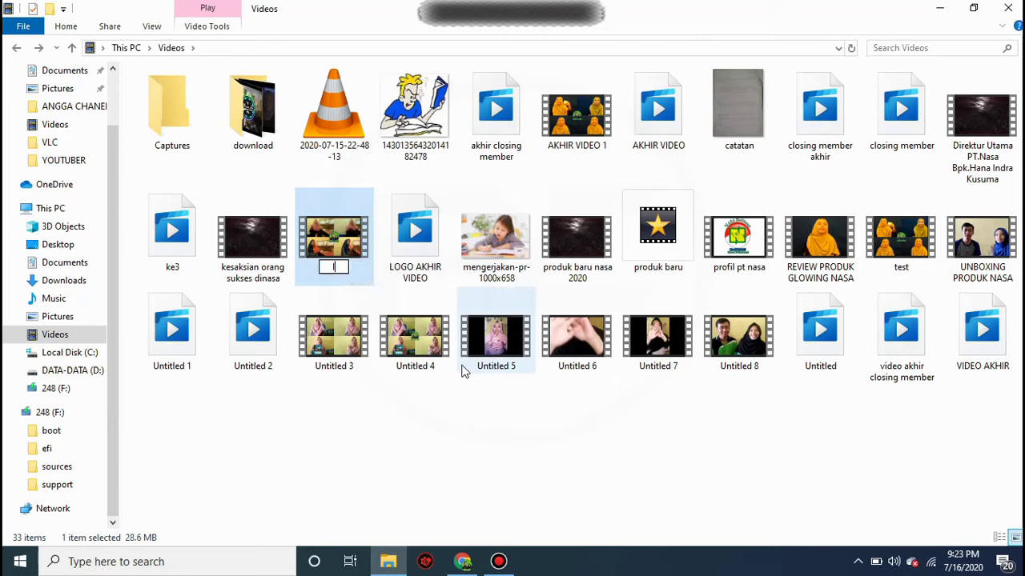
pyautogui.write('o')
pyautogui.press('Return')
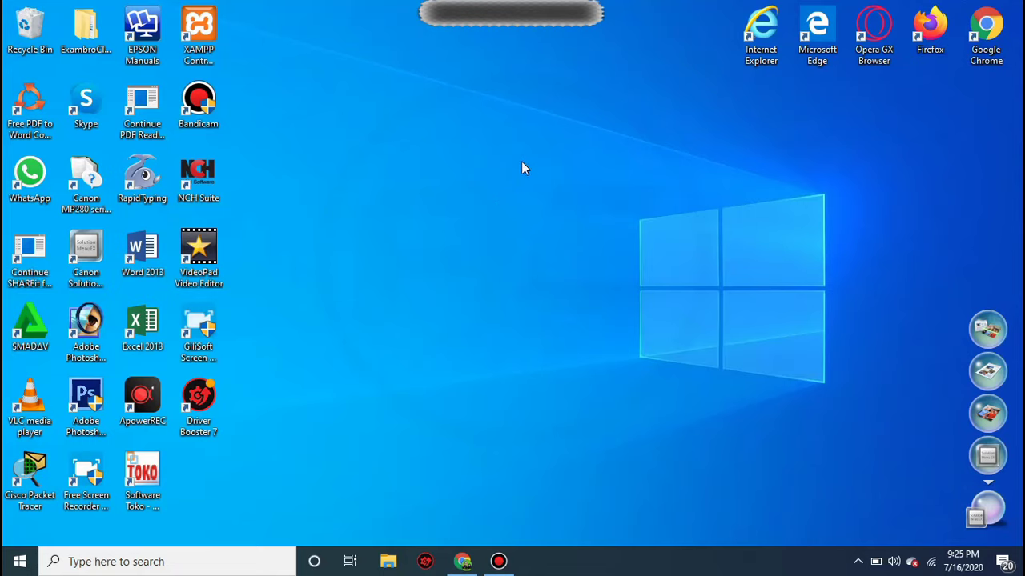
# - Open the desktop background settings and apply the beach, starry night with tent, and grey rock pictures in turn
pyautogui.rightClick(441, 157)
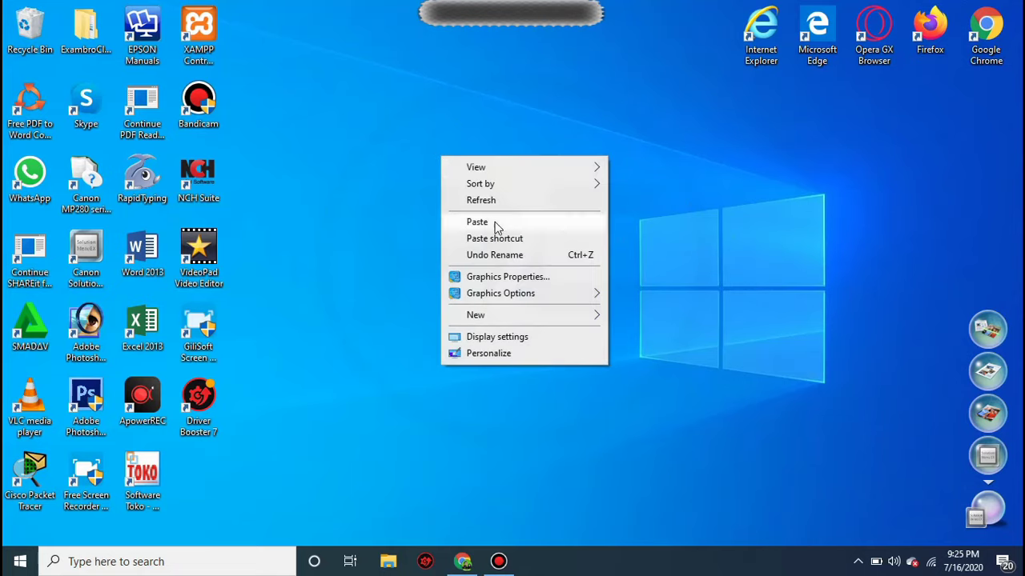
pyautogui.click(504, 355)
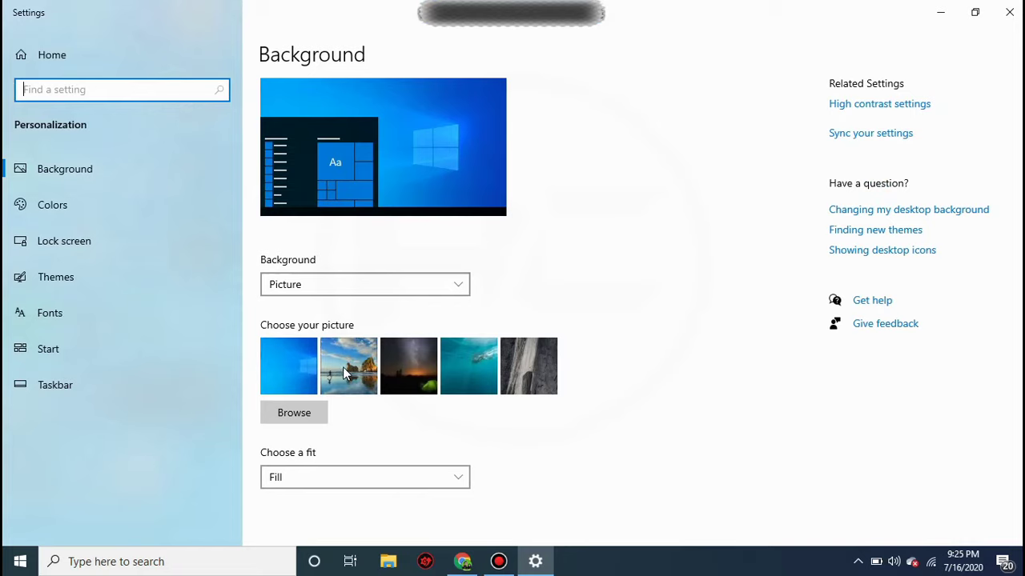
pyautogui.click(343, 366)
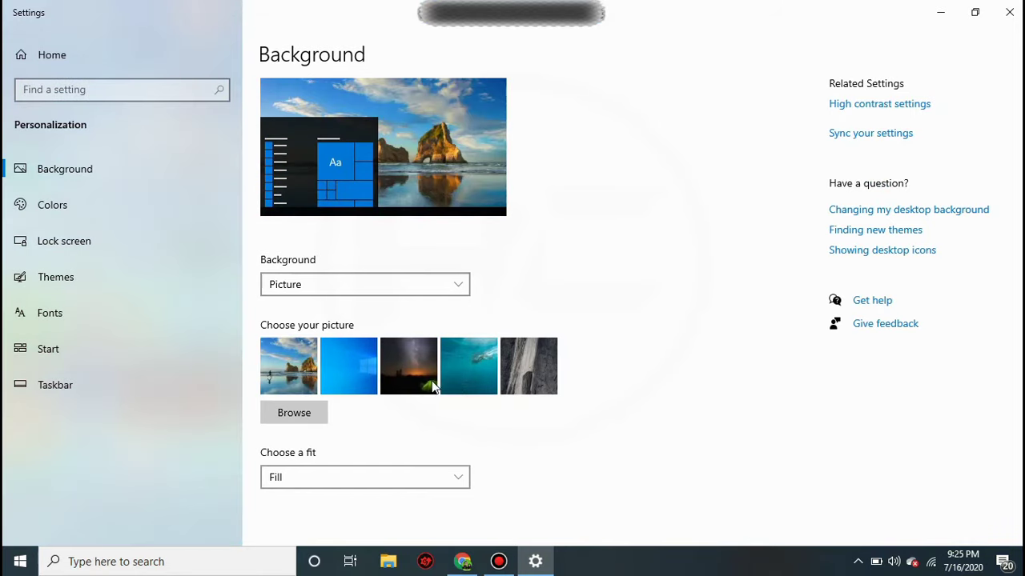
pyautogui.click(422, 387)
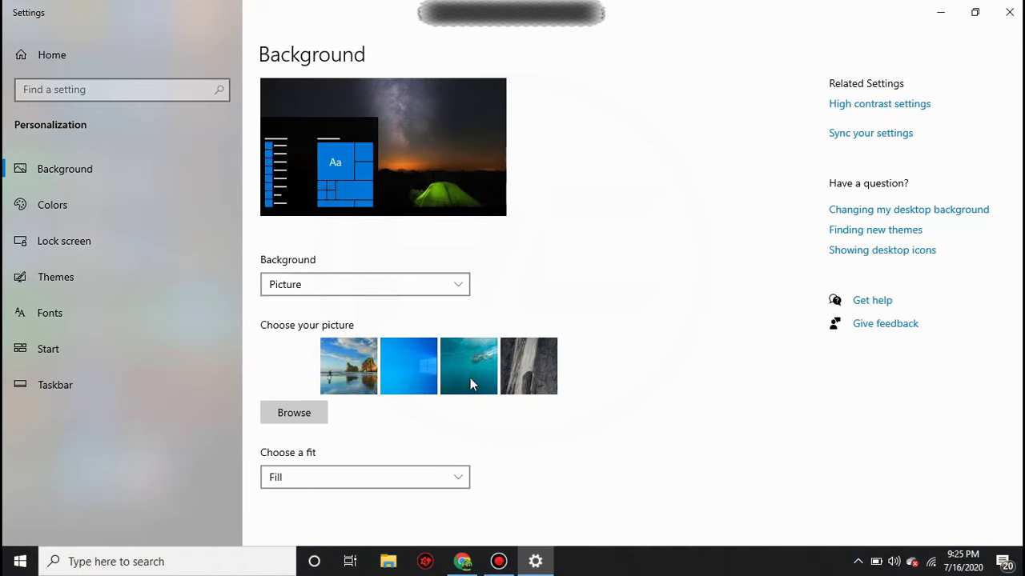
pyautogui.click(536, 356)
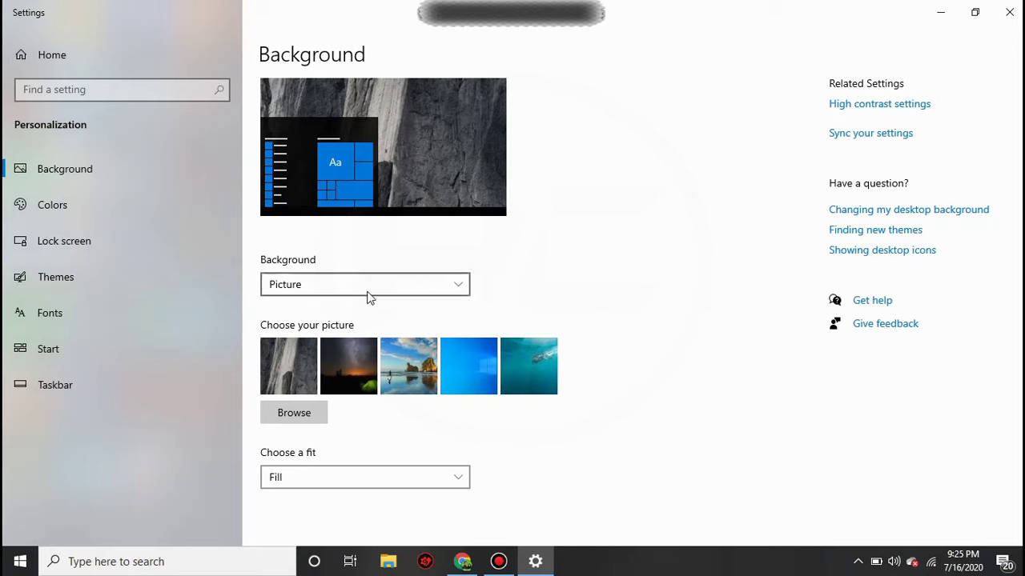
# - Set the image Untitled-1 from the Pictures folder as the desktop background and close Settings
pyautogui.click(291, 414)
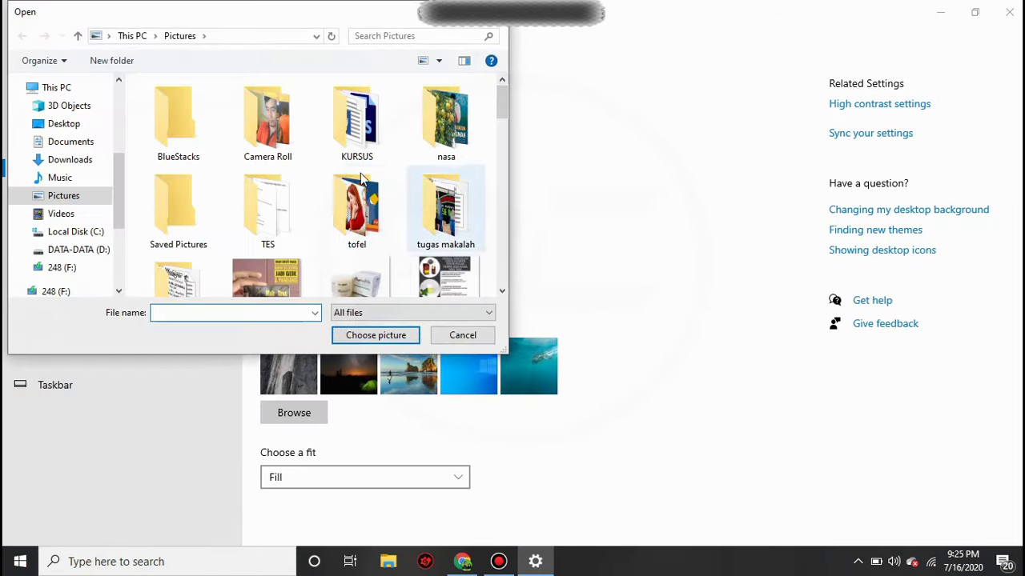
pyautogui.scroll(-3, 384, 228)
pyautogui.scroll(-5, 384, 229)
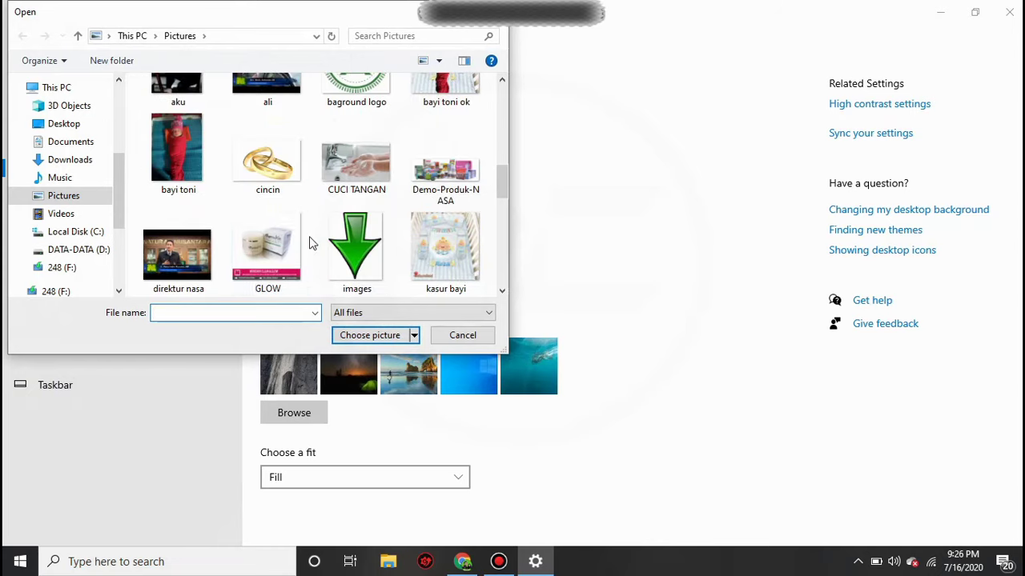
pyautogui.scroll(1, 192, 160)
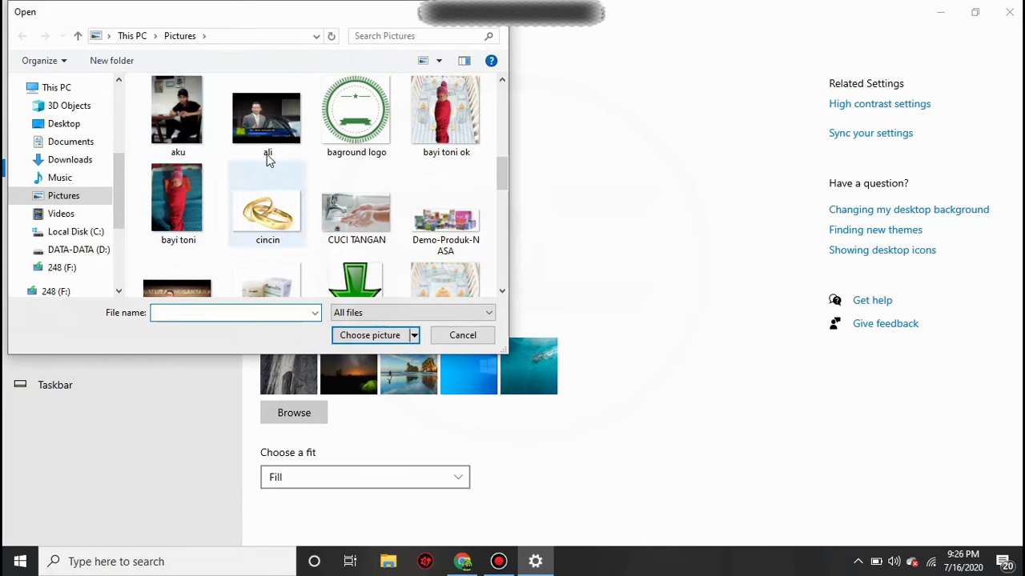
pyautogui.scroll(-5, 320, 168)
pyautogui.scroll(-3, 304, 204)
pyautogui.click(357, 185)
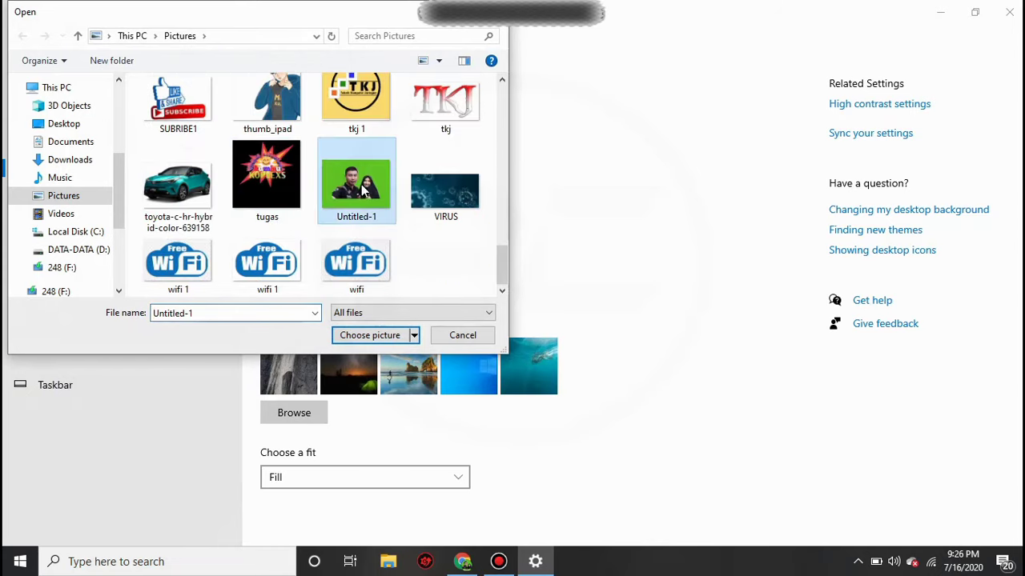
pyautogui.click(378, 336)
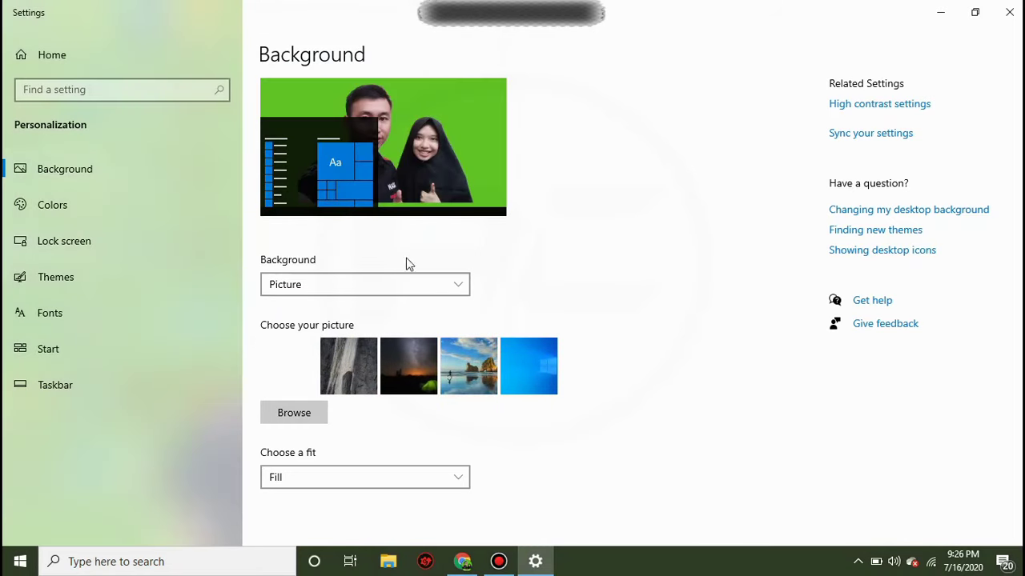
pyautogui.scroll(-1, 743, 297)
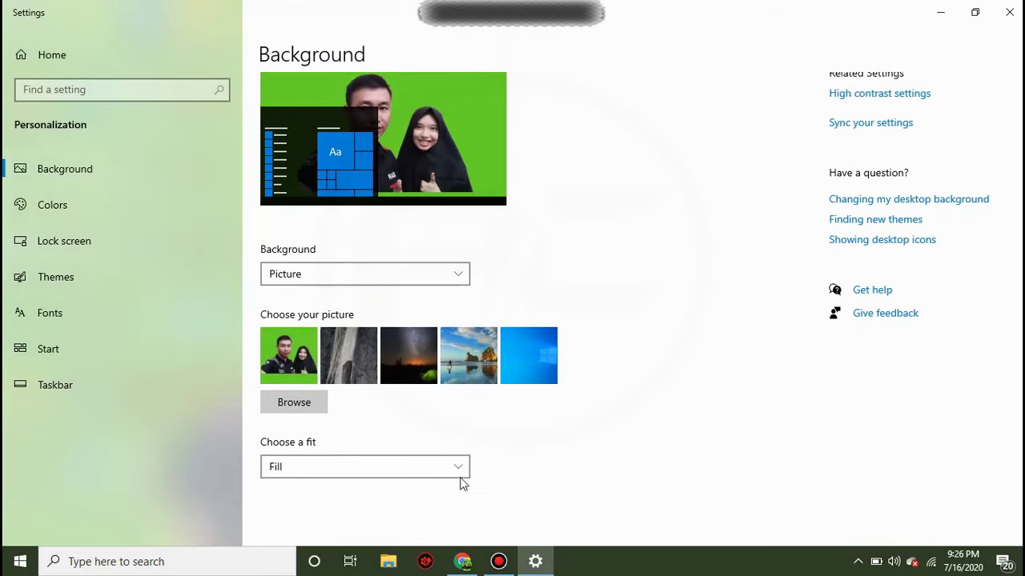
pyautogui.click(1009, 12)
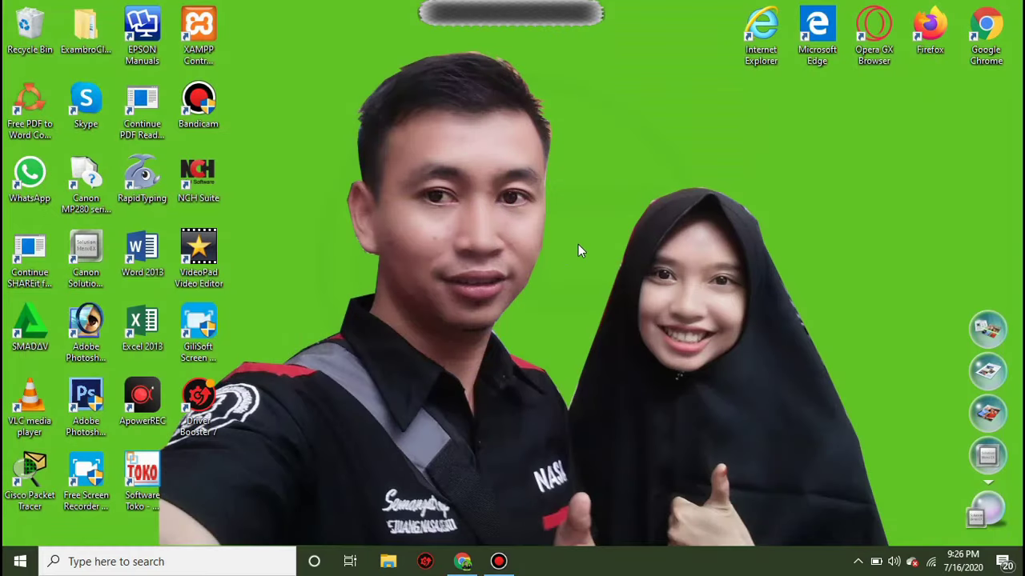
# - Refresh the desktop repeatedly
pyautogui.rightClick(593, 135)
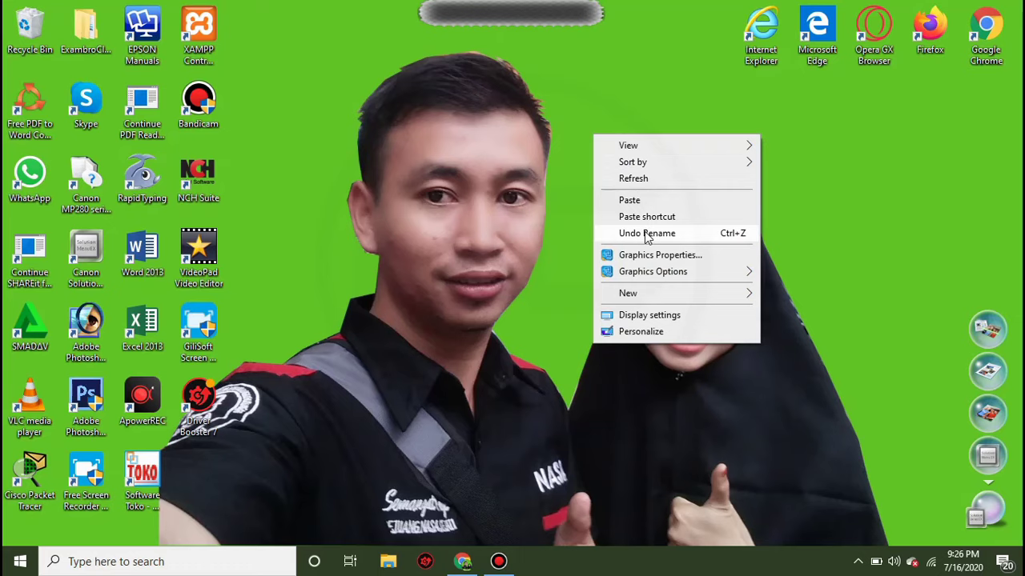
pyautogui.click(802, 171)
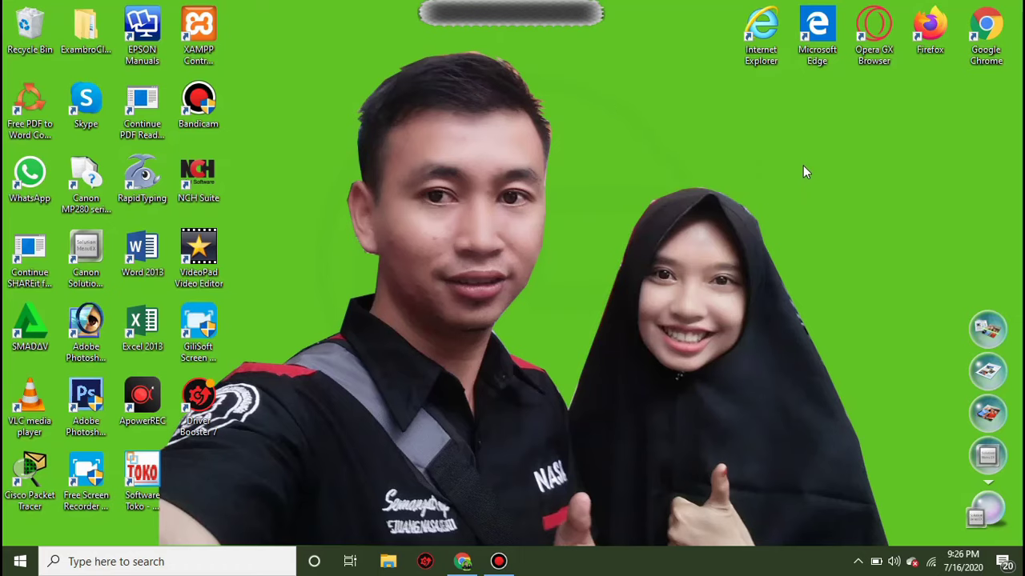
pyautogui.rightClick(423, 88)
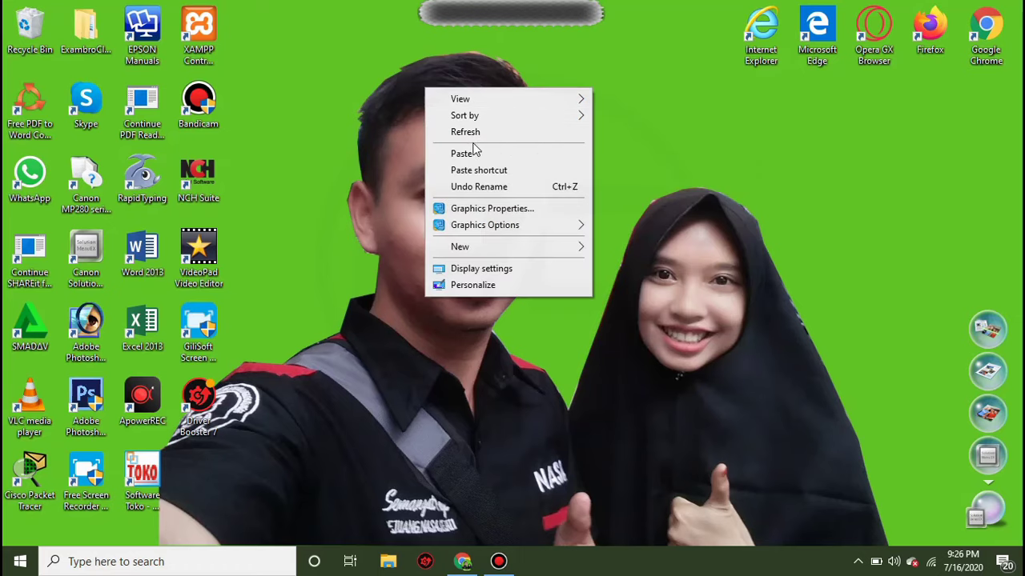
pyautogui.click(466, 133)
pyautogui.rightClick(562, 72)
pyautogui.click(585, 120)
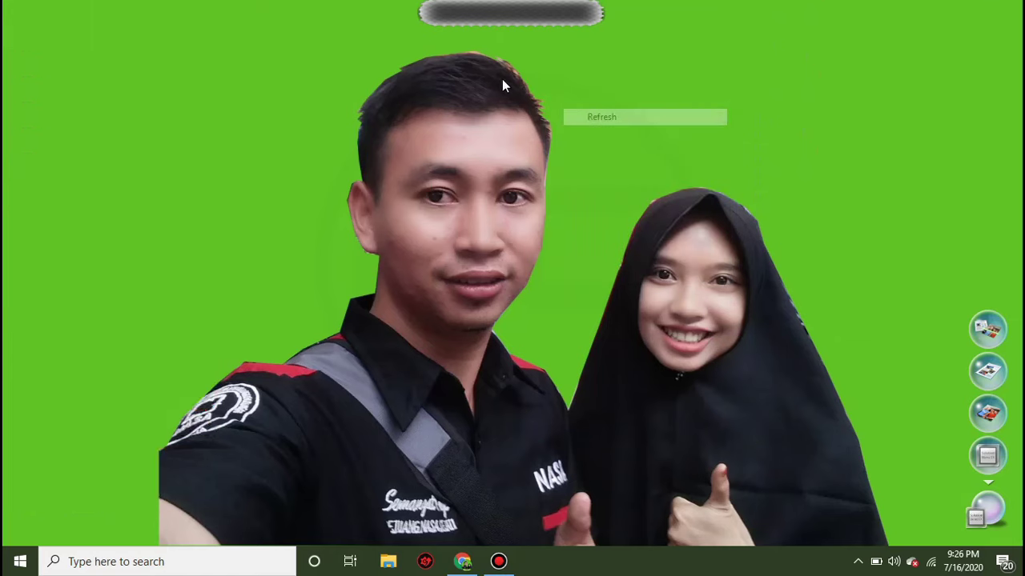
pyautogui.rightClick(496, 70)
pyautogui.click(533, 114)
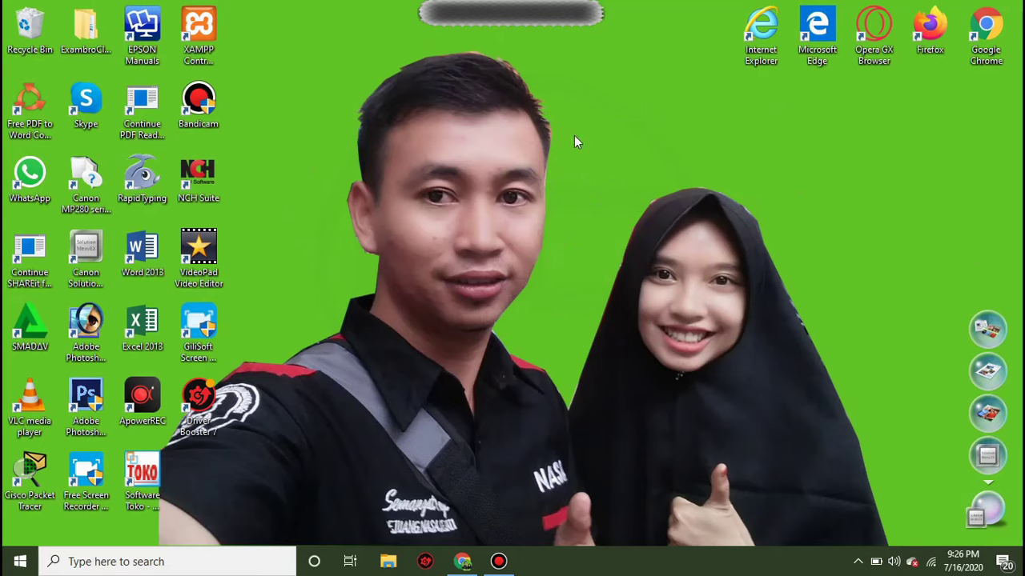
pyautogui.rightClick(614, 82)
pyautogui.click(661, 126)
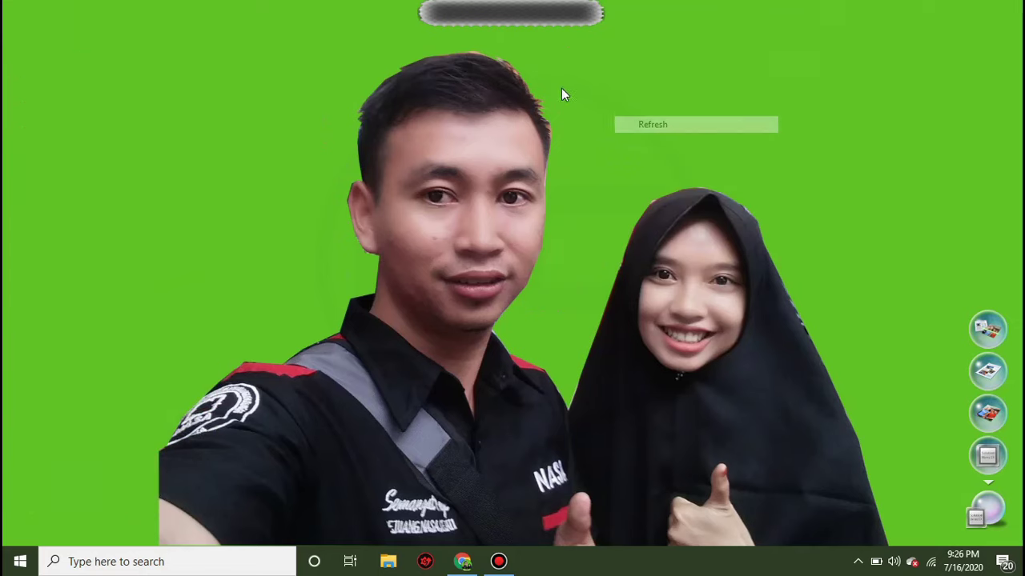
pyautogui.rightClick(562, 87)
pyautogui.click(608, 130)
pyautogui.rightClick(585, 88)
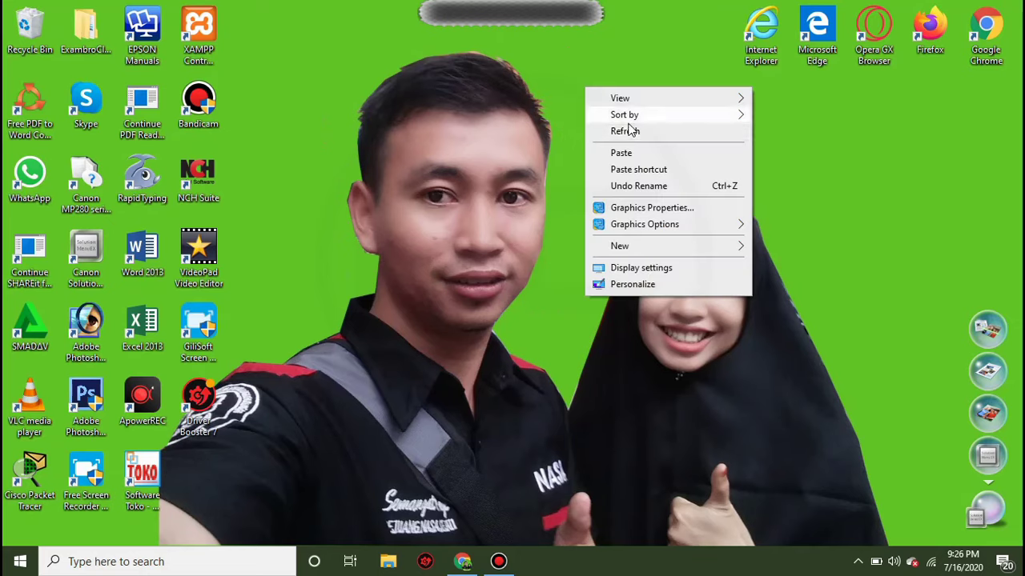
pyautogui.click(629, 133)
pyautogui.rightClick(571, 84)
pyautogui.click(599, 128)
pyautogui.rightClick(592, 107)
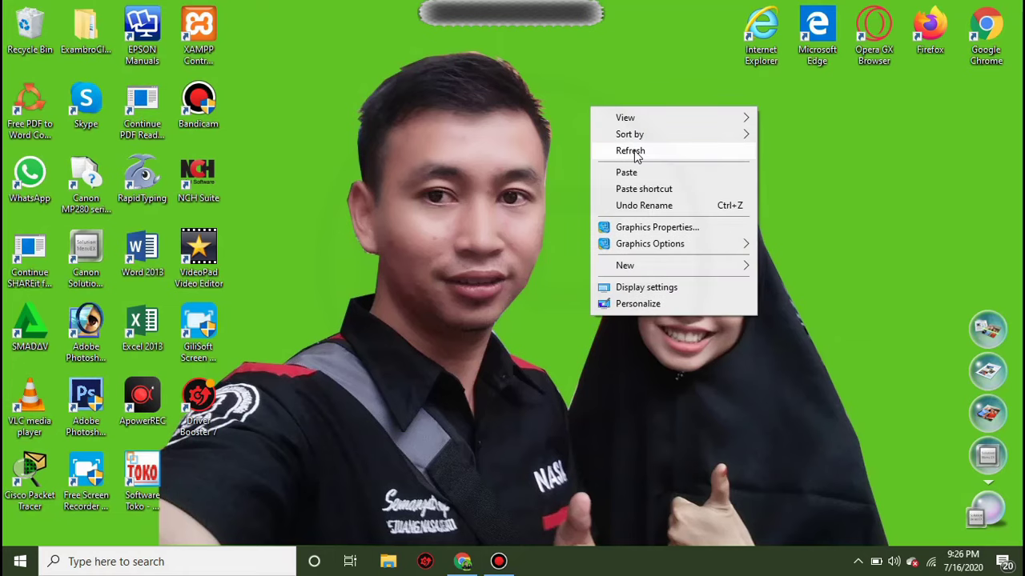
pyautogui.click(637, 157)
pyautogui.rightClick(584, 106)
pyautogui.click(611, 151)
pyautogui.rightClick(583, 103)
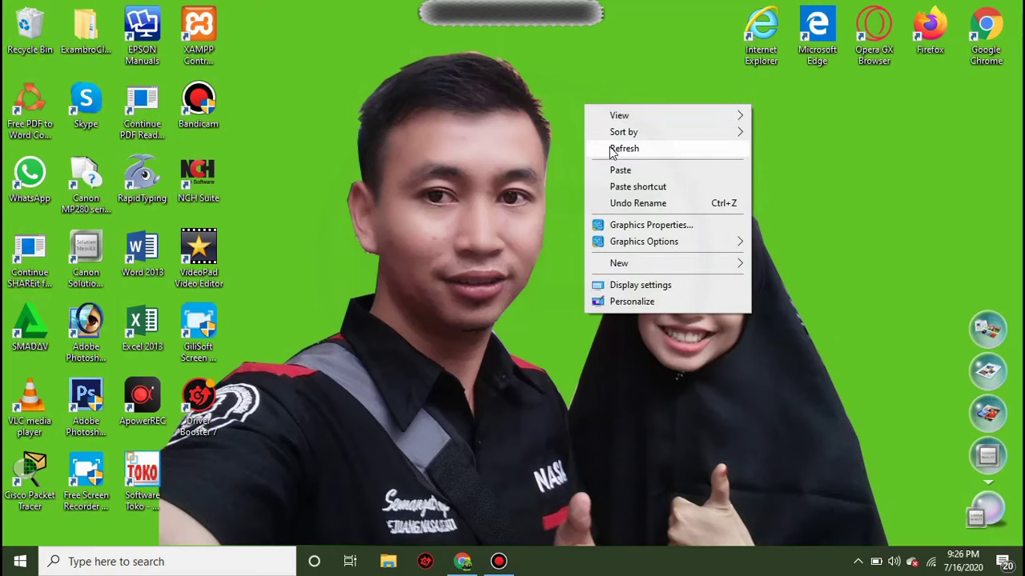
pyautogui.click(609, 148)
pyautogui.rightClick(588, 81)
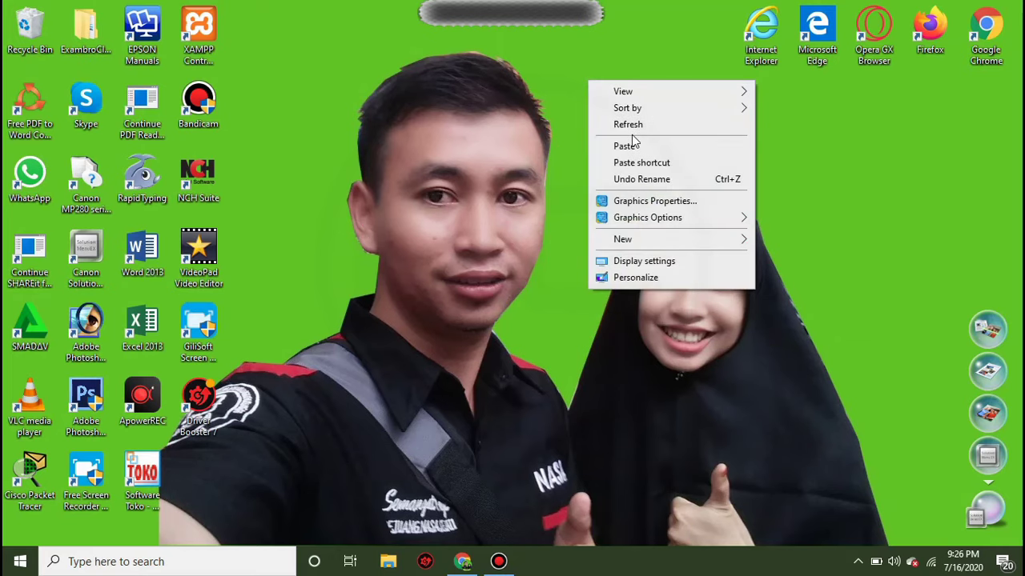
pyautogui.click(625, 128)
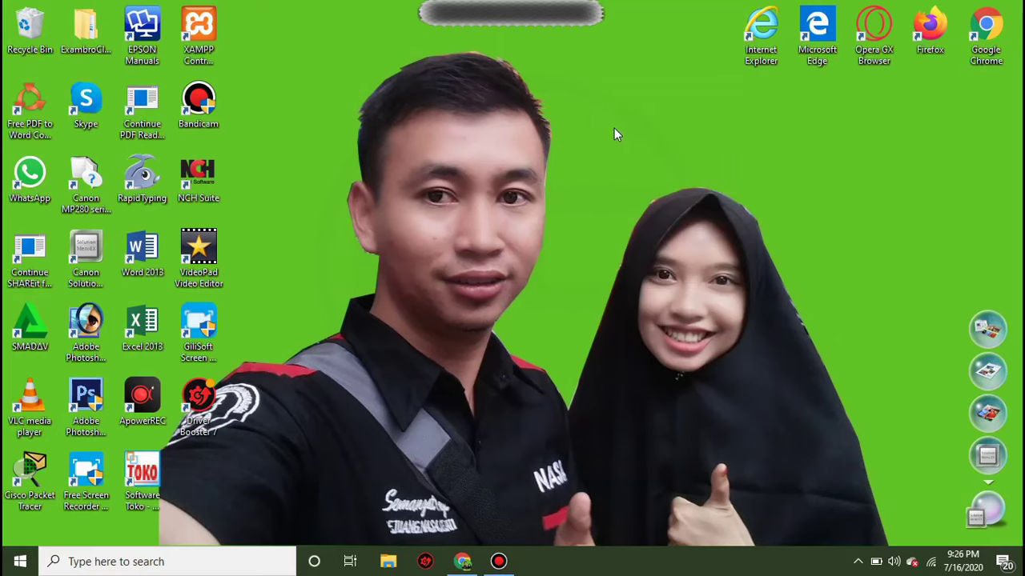